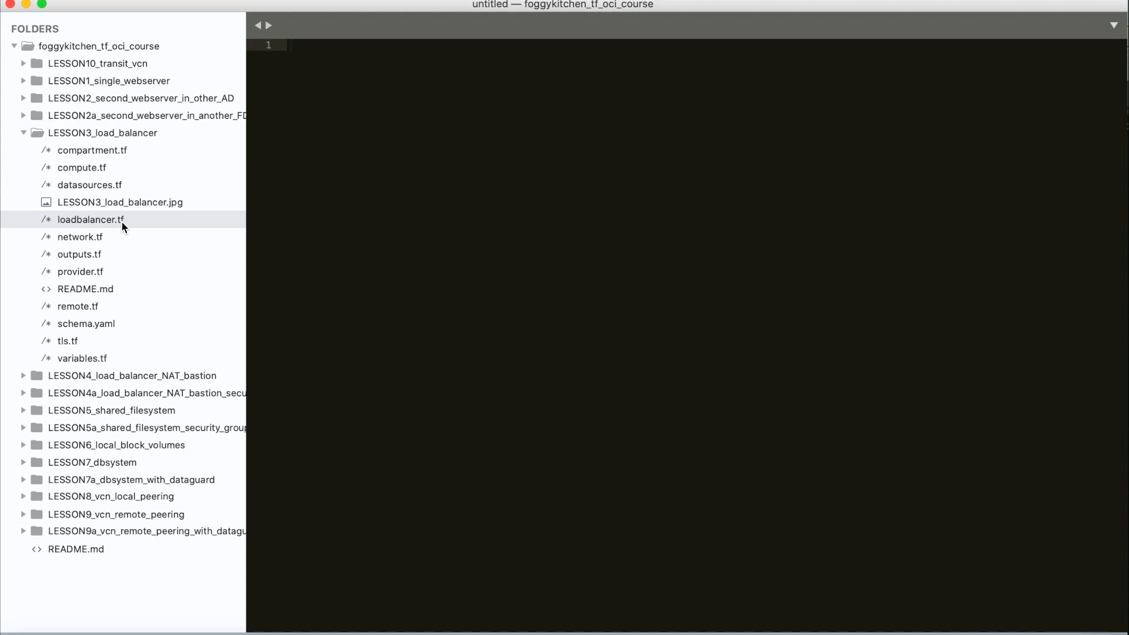
- Open loadbalancer.tf in LESSON3_load_balancer and review the load balancer, listener and backend set definitions
{"action": "left_click", "coordinate": [121, 220]}
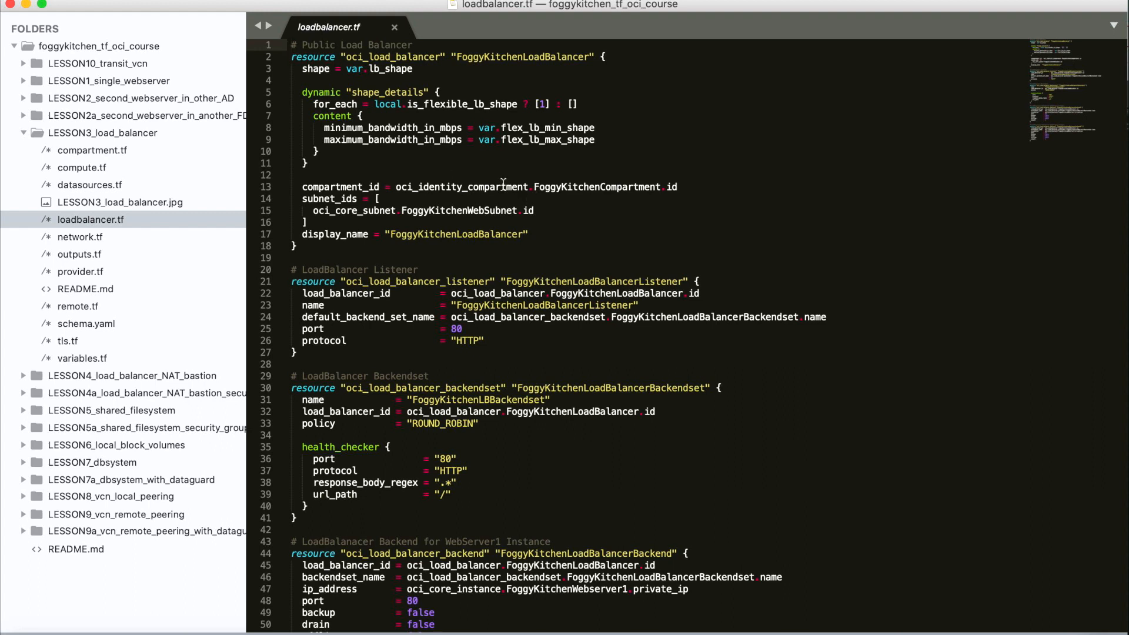
{"action": "left_click_drag", "start_coordinate": [291, 245], "coordinate": [290, 45]}
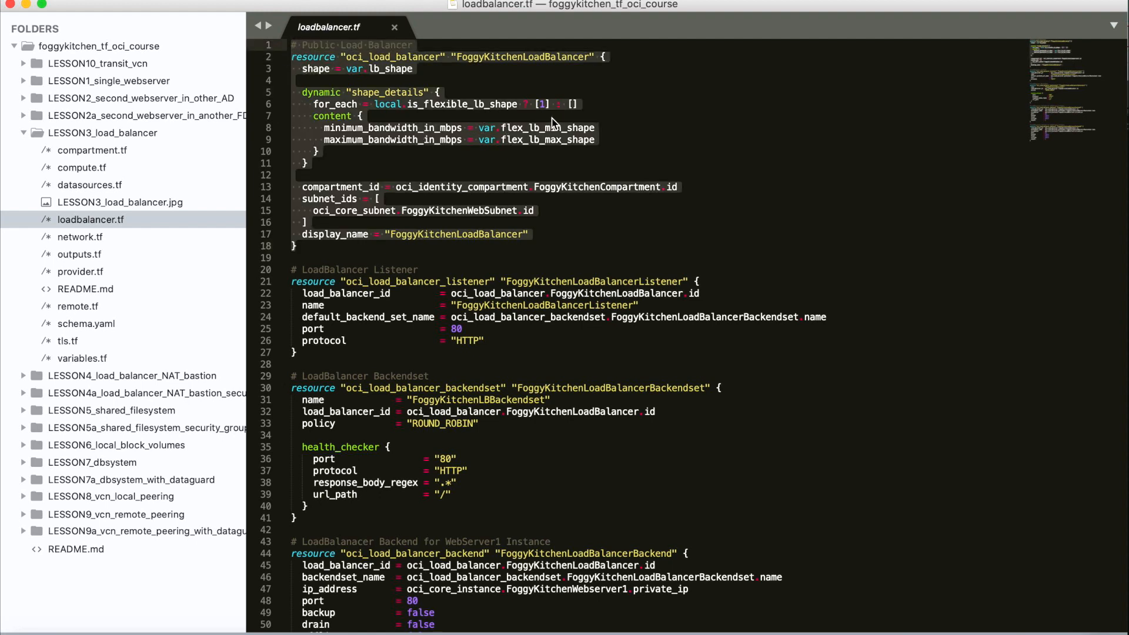
{"action": "left_click", "coordinate": [497, 150]}
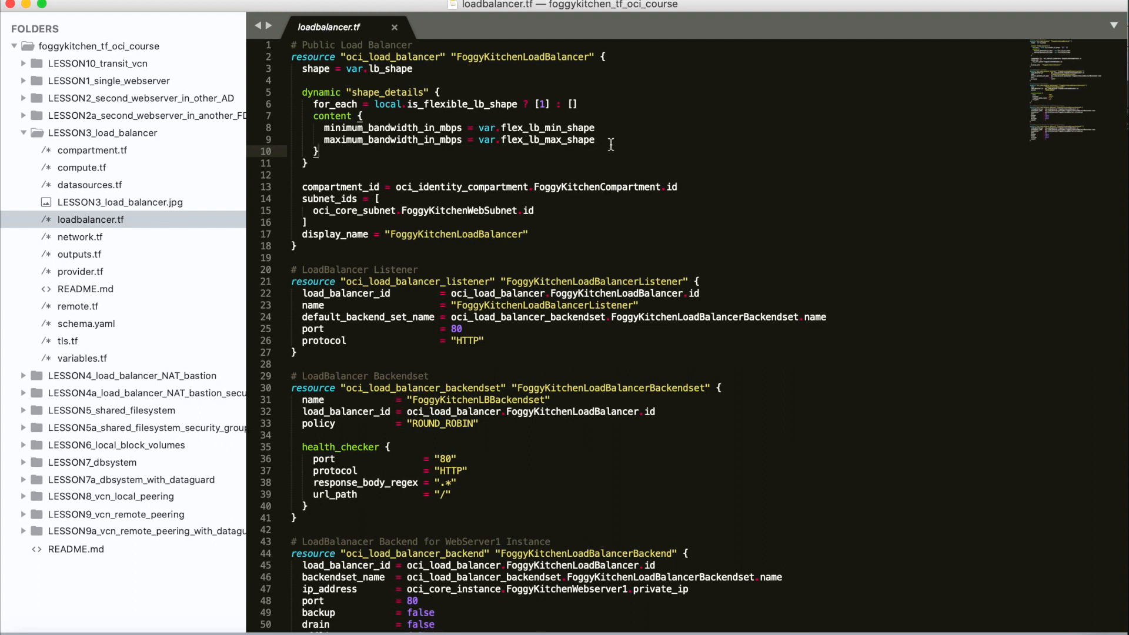
{"action": "scroll", "coordinate": [610, 145], "scroll_direction": "down", "scroll_amount": 2}
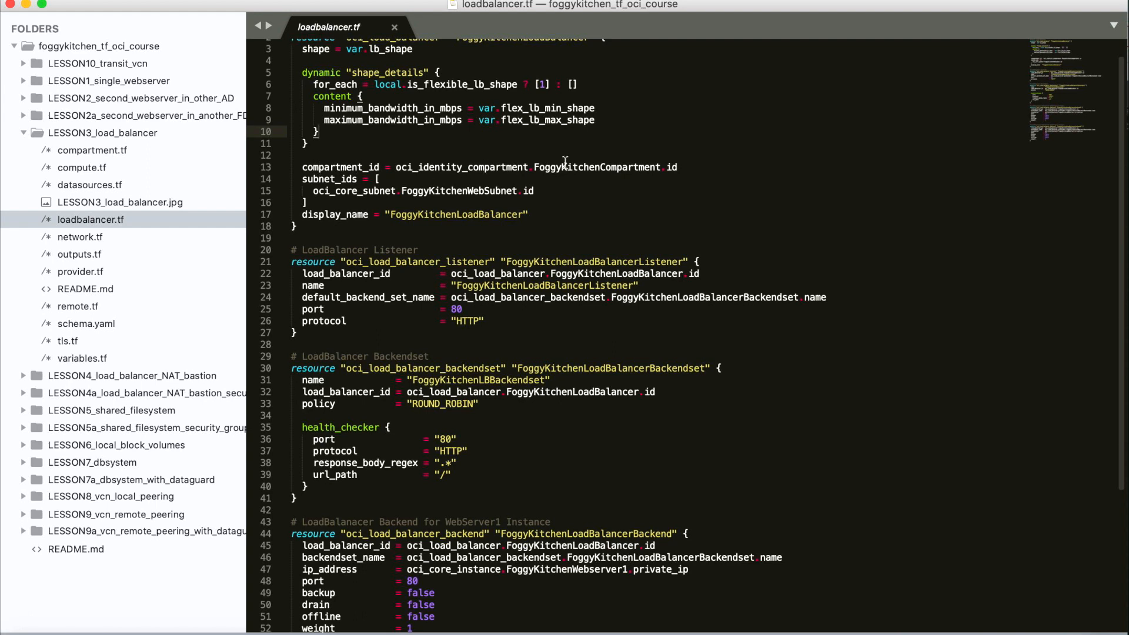
{"action": "left_click_drag", "start_coordinate": [690, 171], "coordinate": [422, 168]}
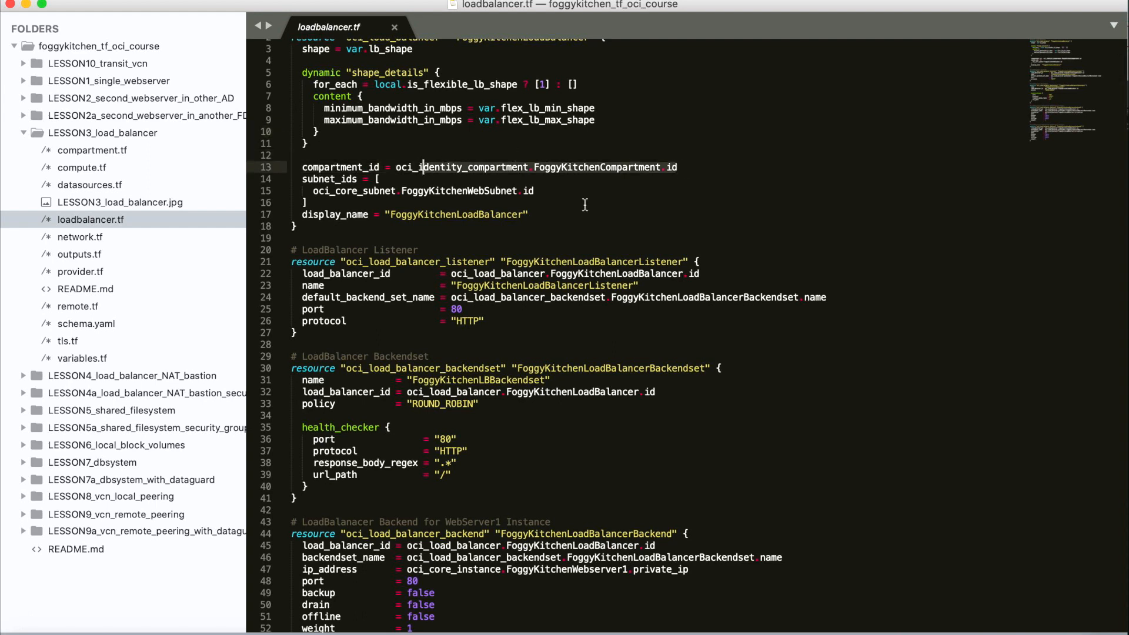
{"action": "left_click", "coordinate": [545, 191]}
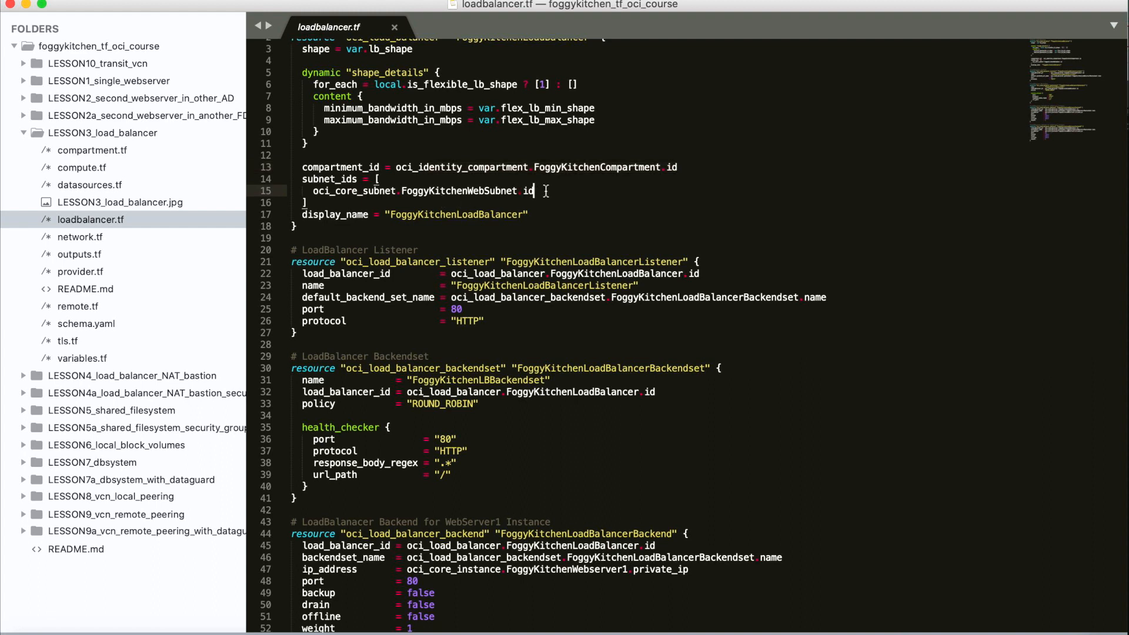
{"action": "left_click_drag", "start_coordinate": [545, 191], "coordinate": [396, 191]}
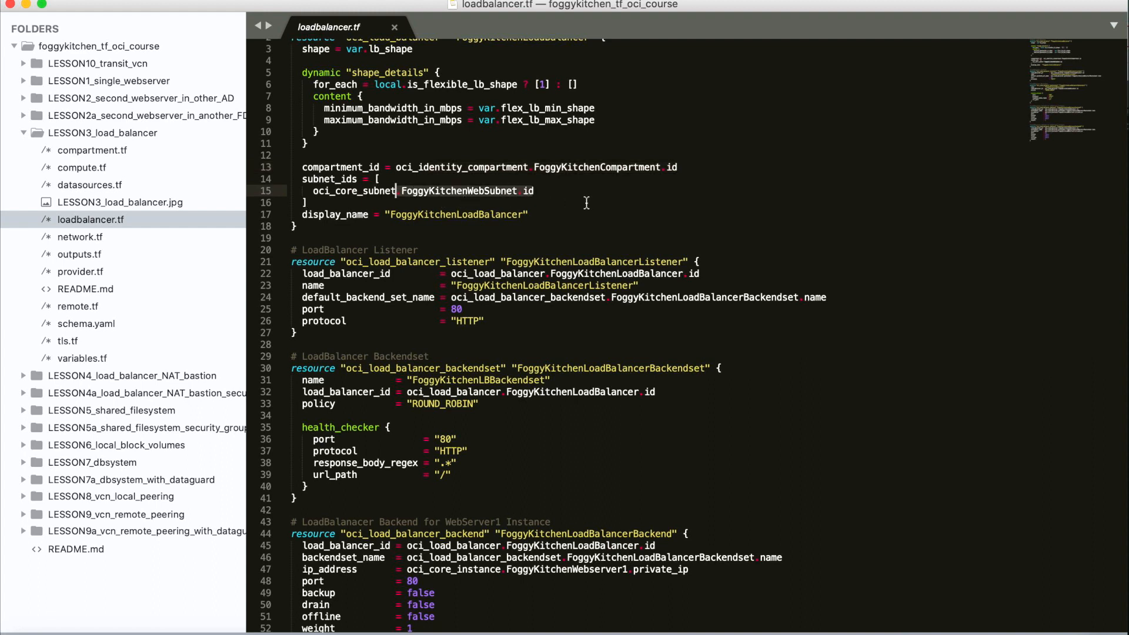
{"action": "scroll", "coordinate": [586, 203], "scroll_direction": "down", "scroll_amount": 3}
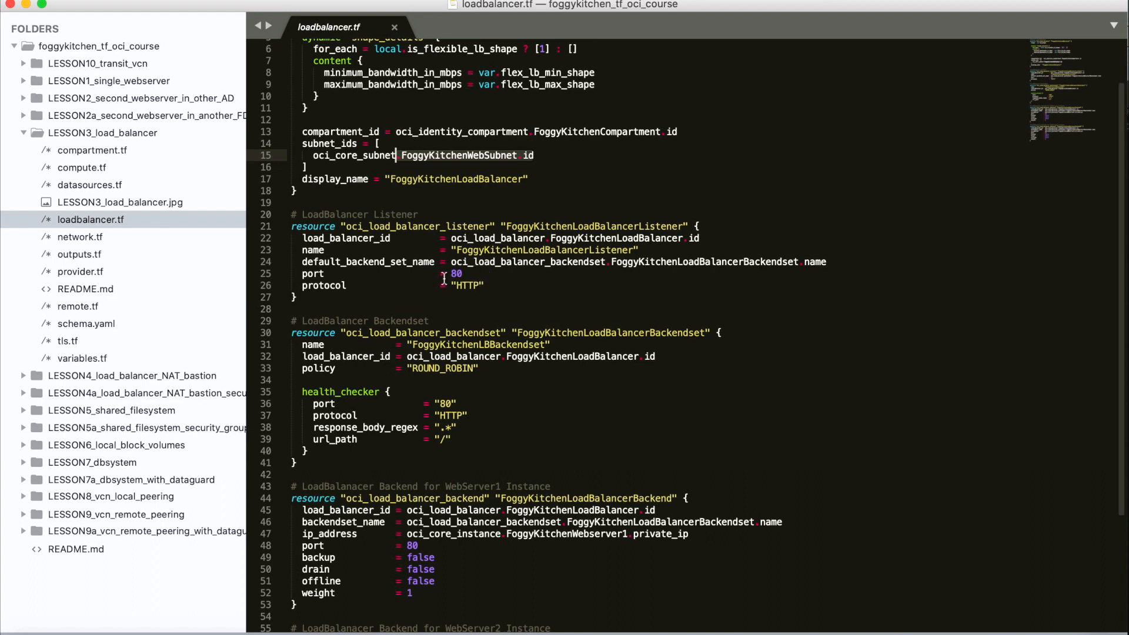
{"action": "left_click_drag", "start_coordinate": [464, 273], "coordinate": [290, 274]}
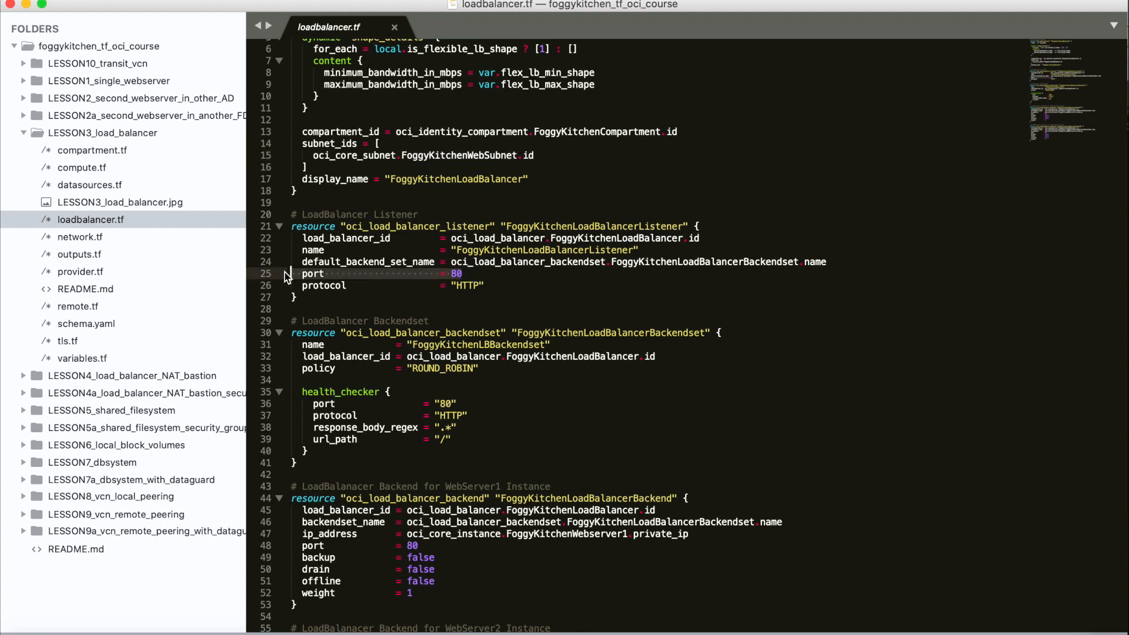
{"action": "left_click", "coordinate": [497, 288]}
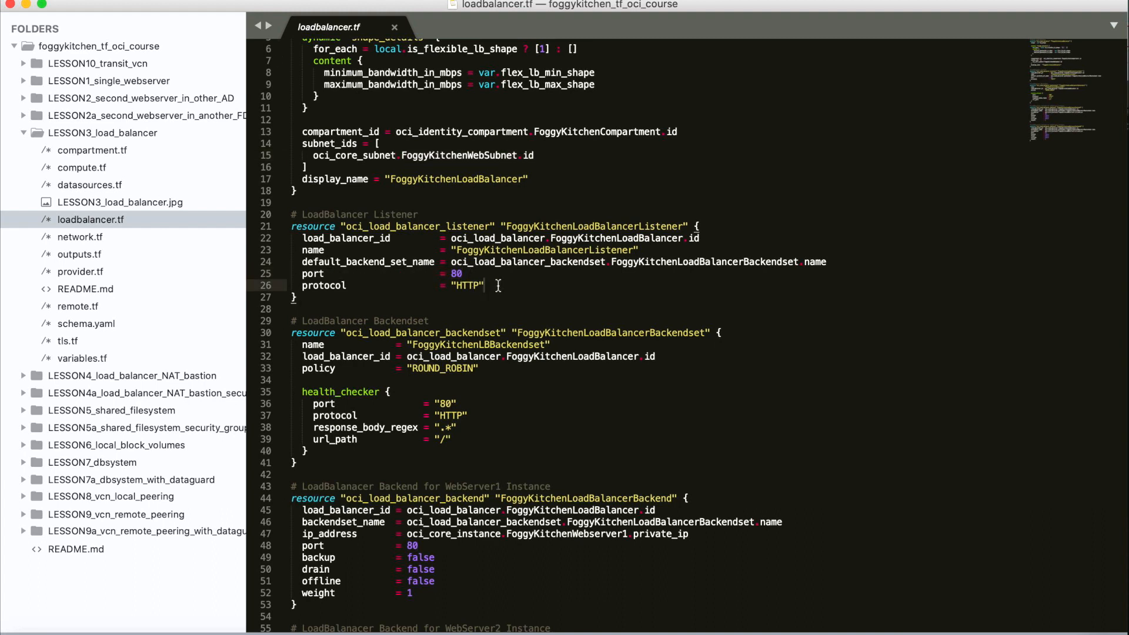
{"action": "scroll", "coordinate": [496, 316], "scroll_direction": "down", "scroll_amount": 5}
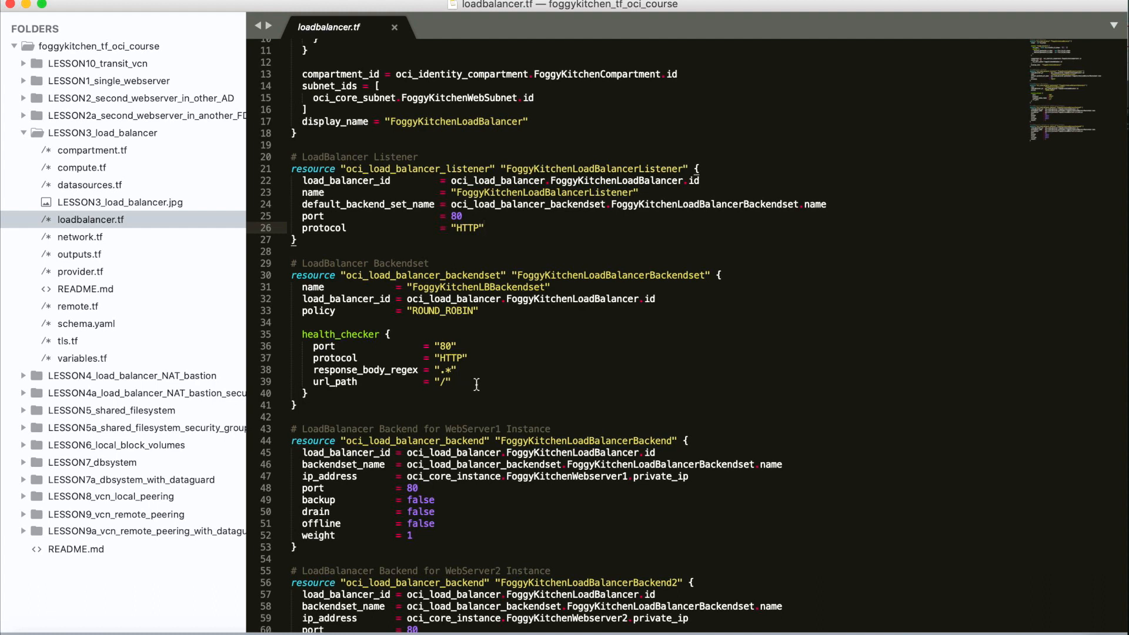
{"action": "scroll", "coordinate": [409, 398], "scroll_direction": "down", "scroll_amount": 3}
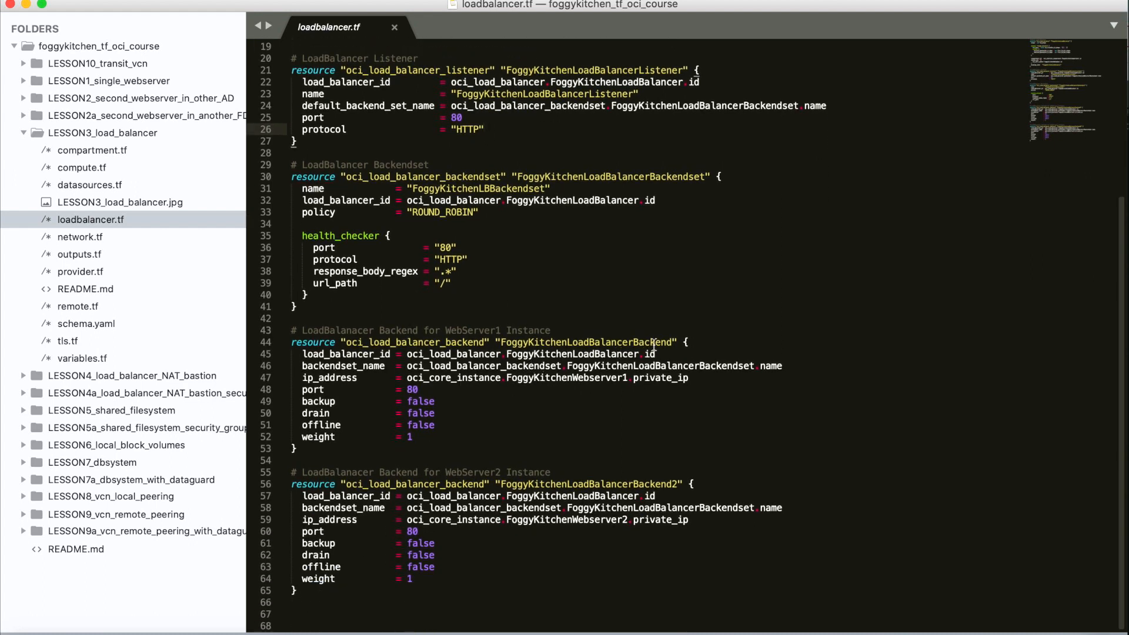
- Review the two backend resources linking the backend set to FoggyKitchenWebserver1 and FoggyKitchenWebserver2 private IPs
{"action": "left_click_drag", "start_coordinate": [791, 367], "coordinate": [634, 365]}
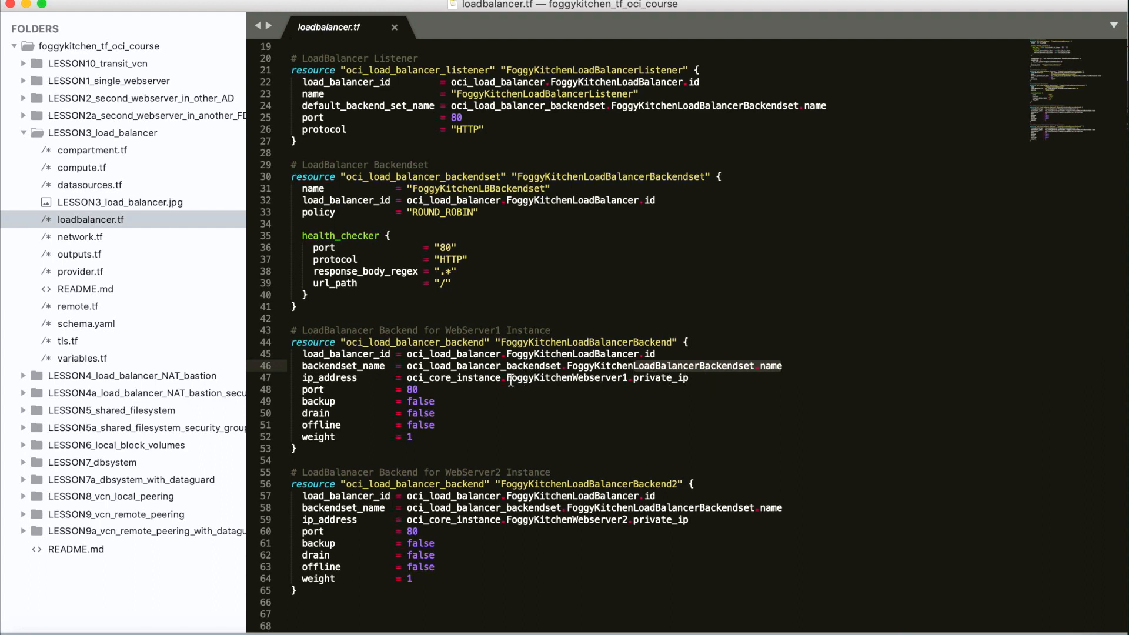
{"action": "left_click", "coordinate": [534, 379]}
{"action": "double_click", "coordinate": [562, 379]}
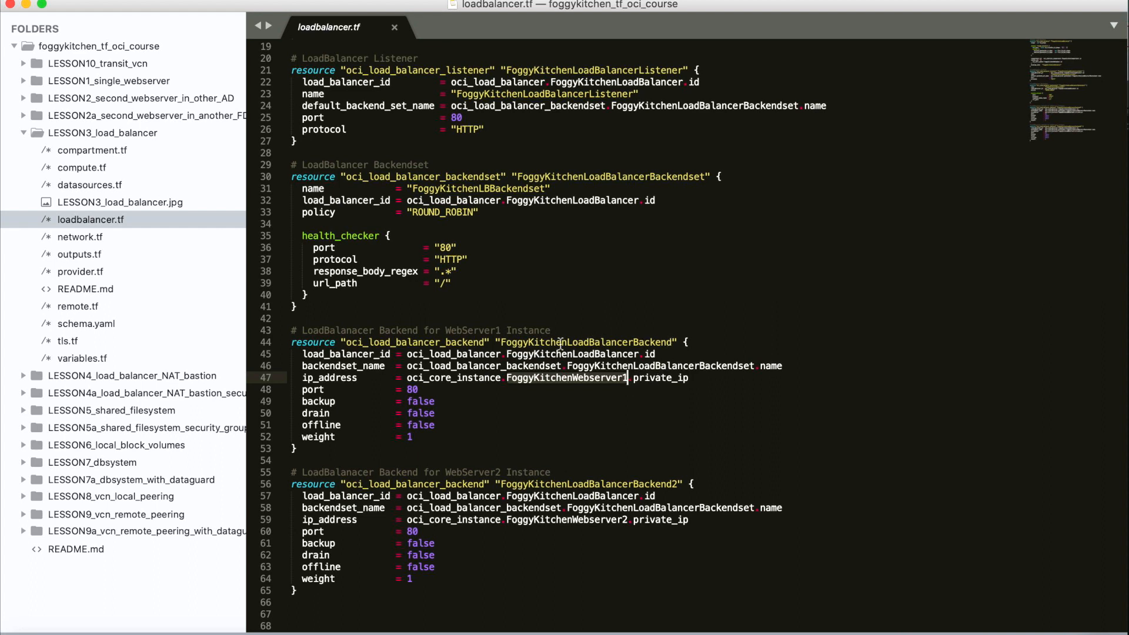
{"action": "left_click_drag", "start_coordinate": [674, 343], "coordinate": [575, 333]}
{"action": "left_click", "coordinate": [579, 386]}
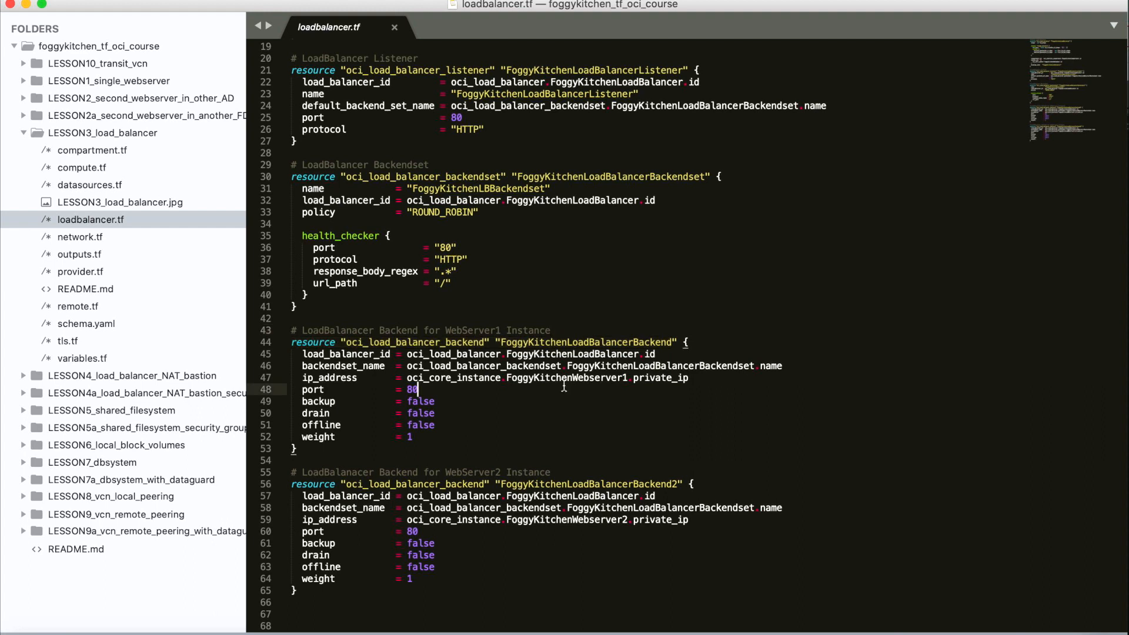
{"action": "left_click_drag", "start_coordinate": [506, 382], "coordinate": [627, 382]}
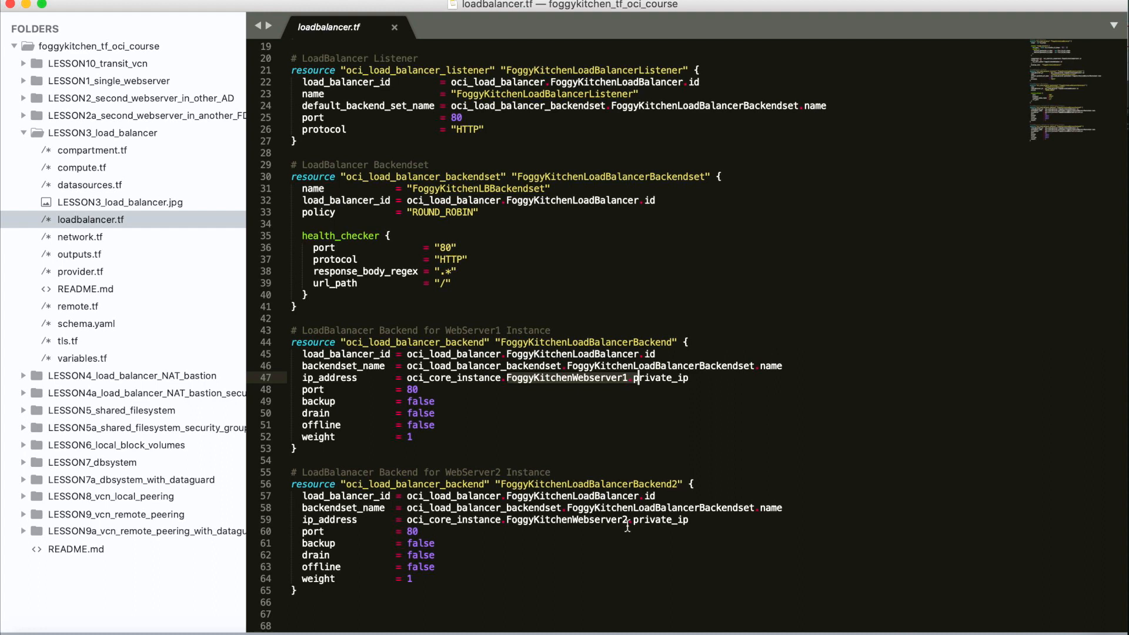
{"action": "left_click_drag", "start_coordinate": [627, 520], "coordinate": [505, 520]}
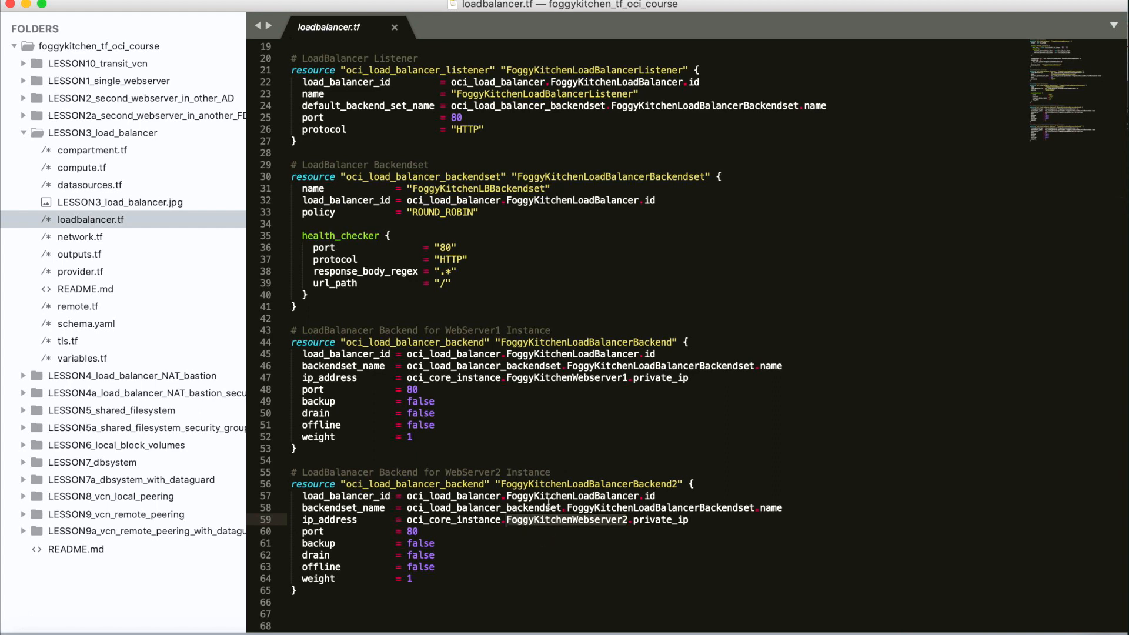
{"action": "scroll", "coordinate": [559, 433], "scroll_direction": "up", "scroll_amount": 3}
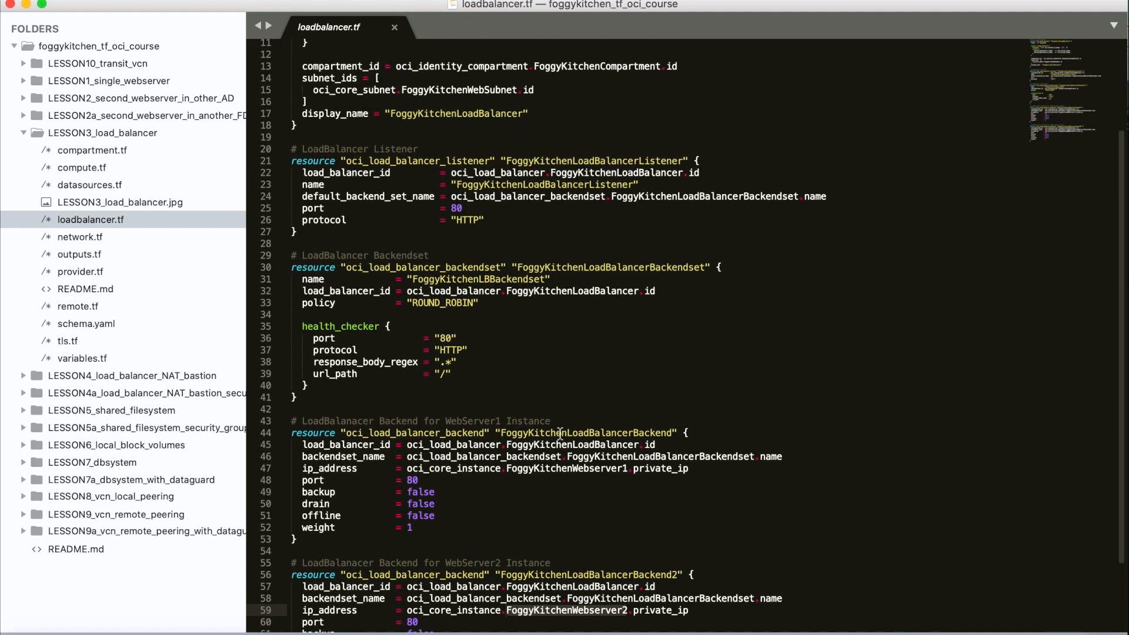
- Open outputs.tf and examine the load balancer public IP output
{"action": "left_click", "coordinate": [110, 259]}
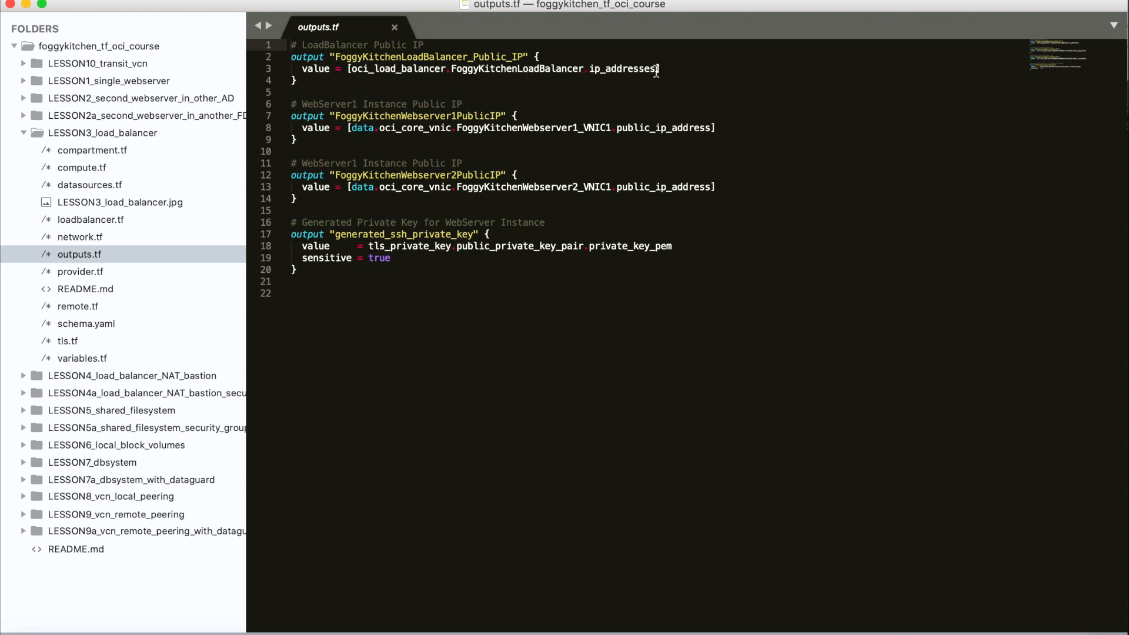
{"action": "left_click_drag", "start_coordinate": [293, 93], "coordinate": [284, 50]}
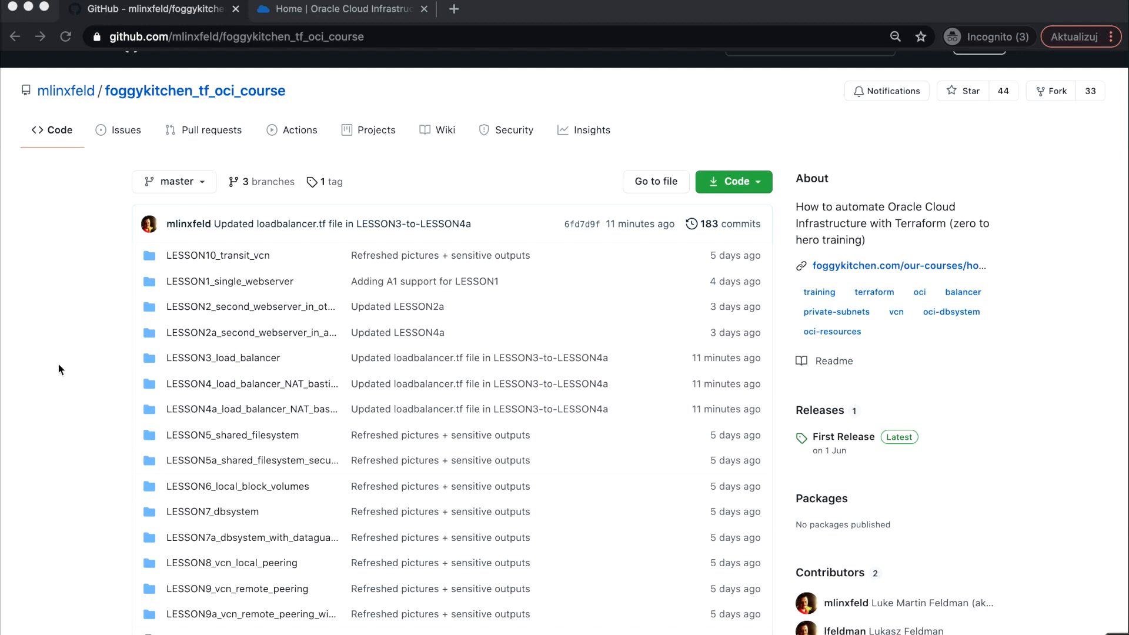
- Open the LESSON3_load_balancer folder in the GitHub repository and launch its Deploy to Oracle Cloud button
{"action": "left_click", "coordinate": [237, 360]}
{"action": "scroll", "coordinate": [319, 366], "scroll_direction": "down", "scroll_amount": 5}
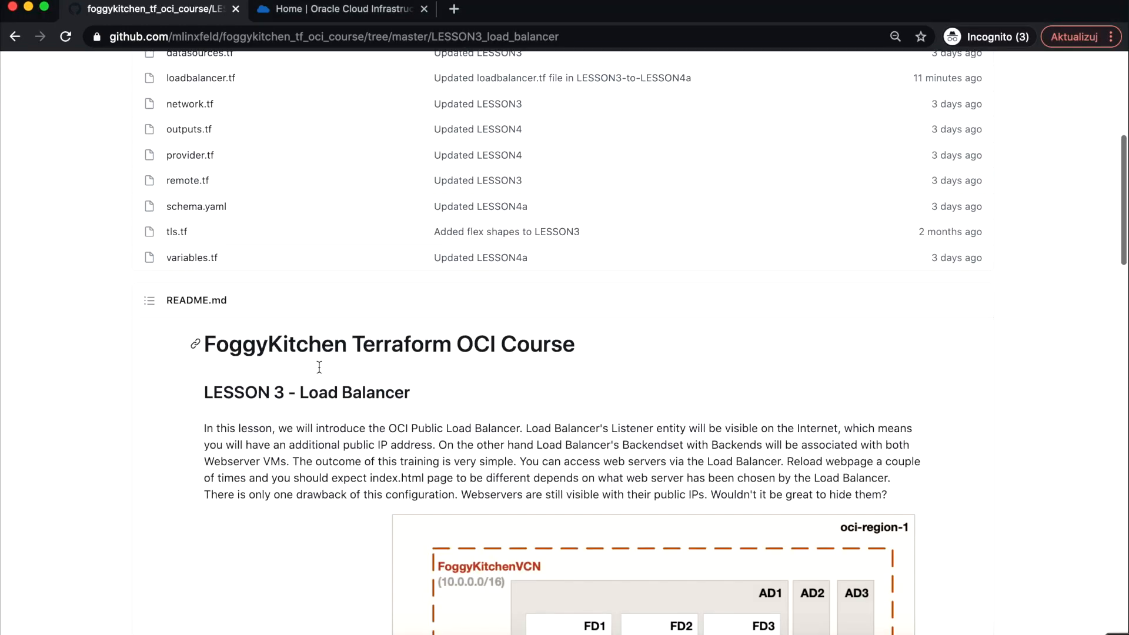
{"action": "scroll", "coordinate": [319, 368], "scroll_direction": "down", "scroll_amount": 10}
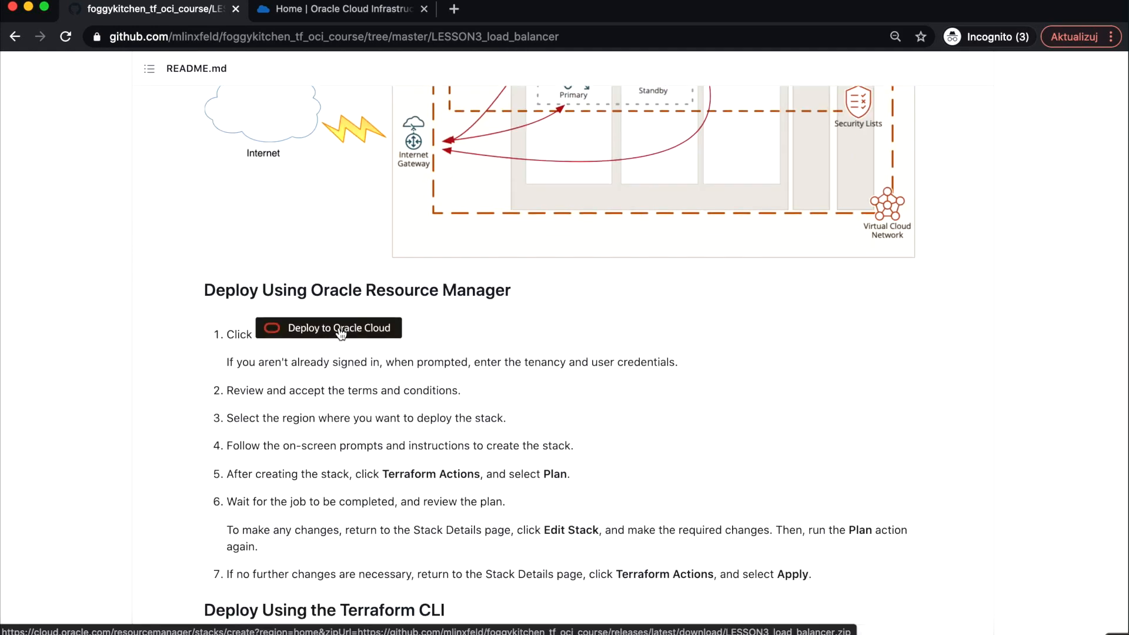
{"action": "left_click", "coordinate": [340, 331]}
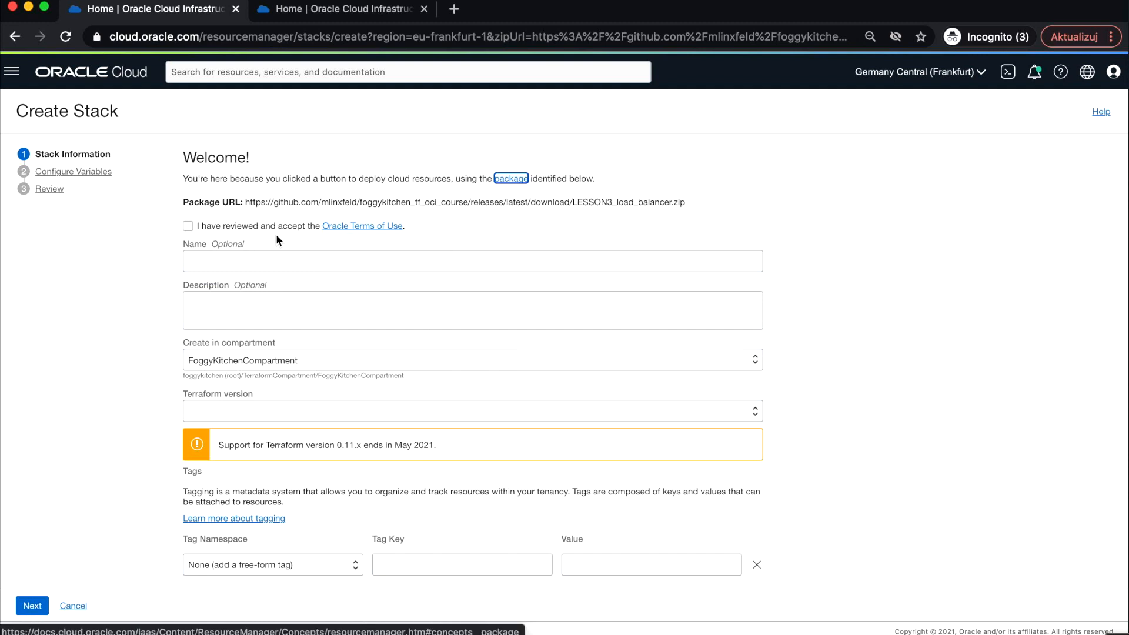
- Accept the Oracle Terms of Use and set the stack's compartment to TerraformCompartment
{"action": "left_click", "coordinate": [188, 225]}
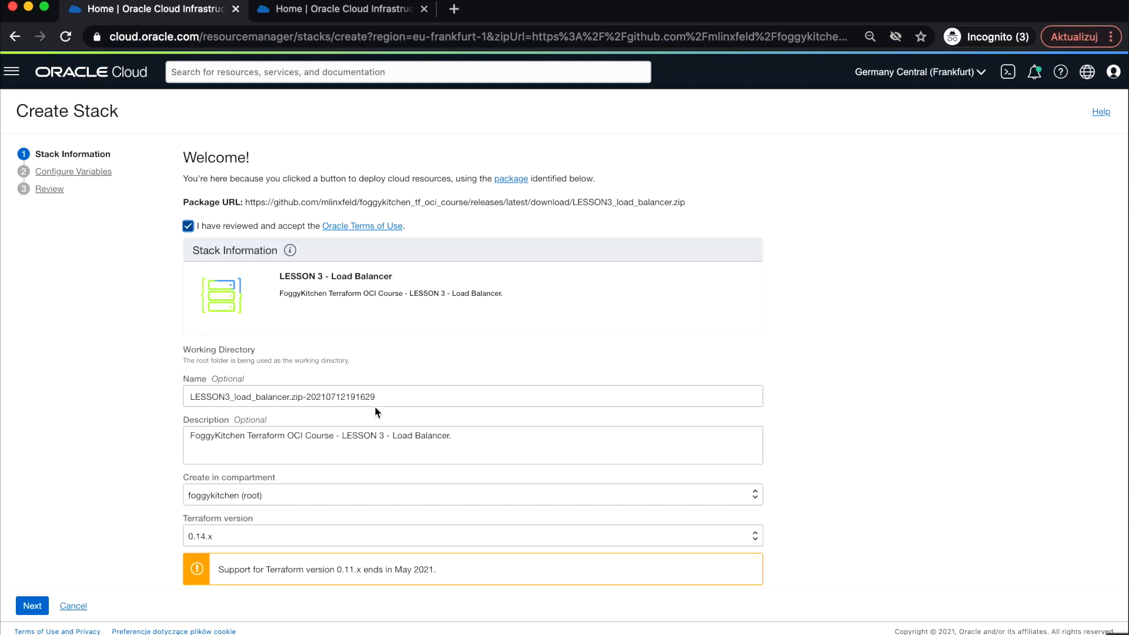
{"action": "left_click", "coordinate": [343, 499]}
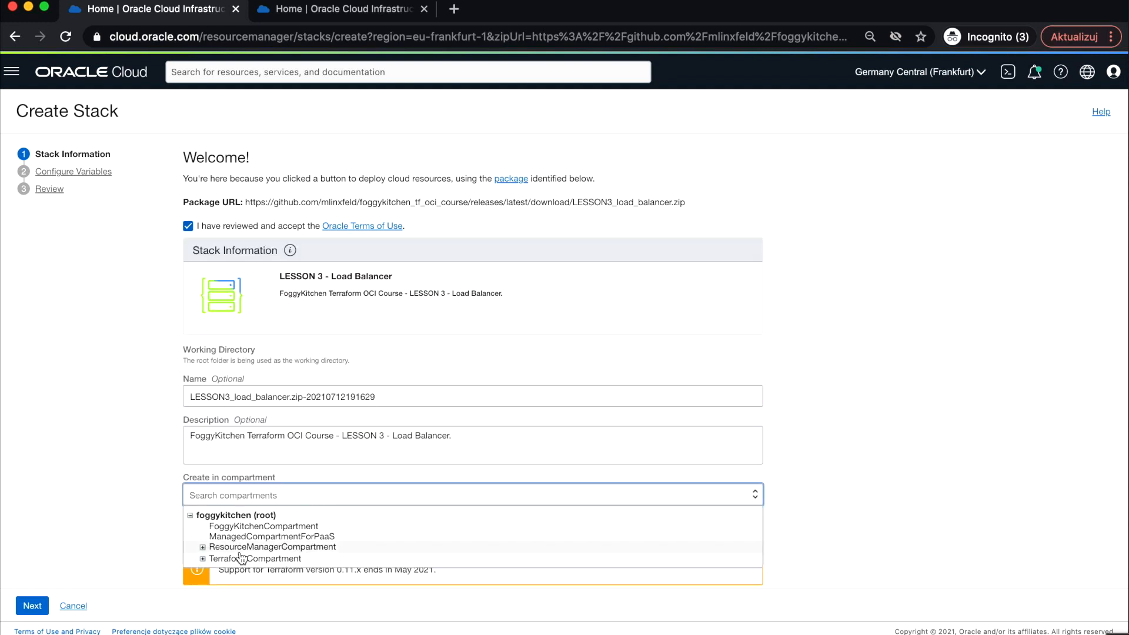
{"action": "left_click", "coordinate": [259, 556]}
- Continue from Stack Information to the Configure Variables page
{"action": "scroll", "coordinate": [323, 450], "scroll_direction": "down", "scroll_amount": 3}
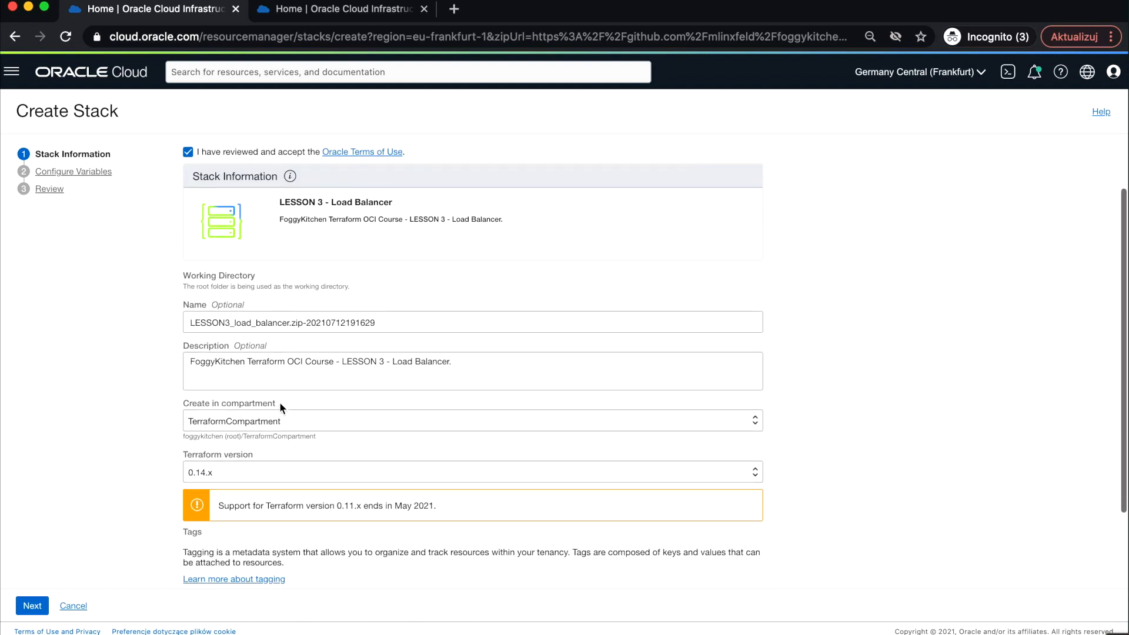
{"action": "scroll", "coordinate": [276, 484], "scroll_direction": "down", "scroll_amount": 2}
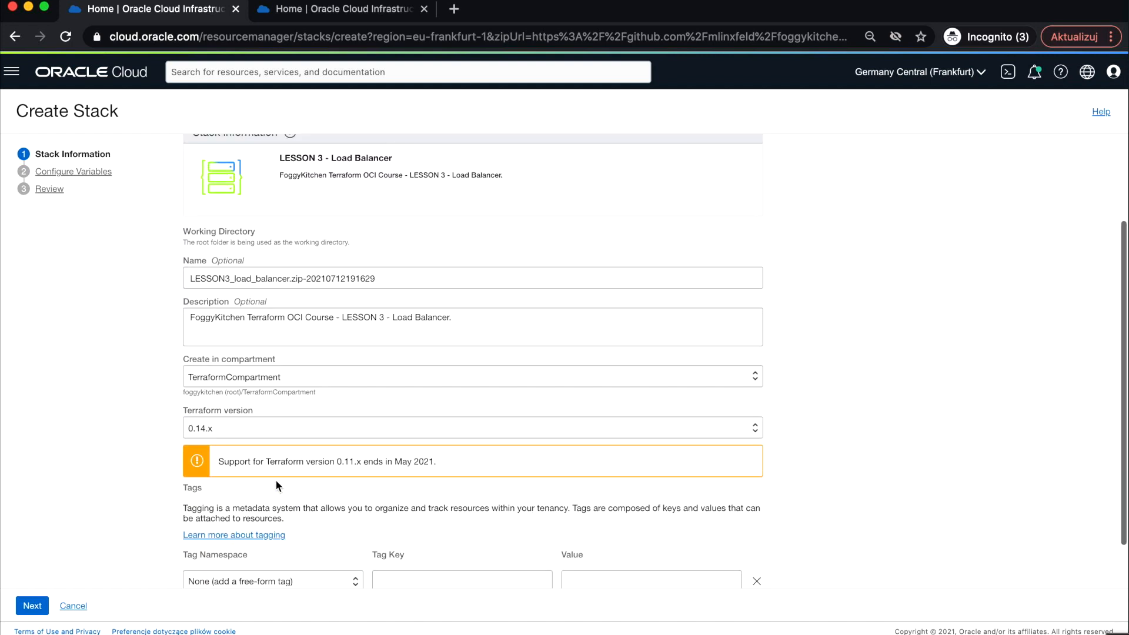
{"action": "left_click", "coordinate": [33, 606]}
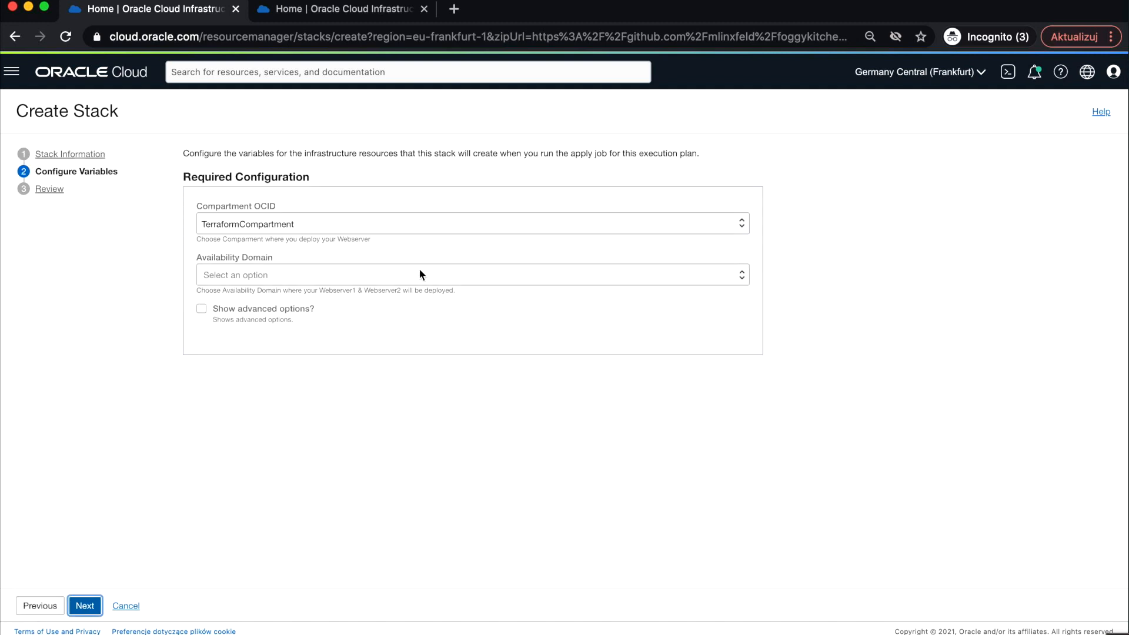
- Select availability domain EU-FRANKFURT-1-AD-1 and enable Show advanced options
{"action": "left_click", "coordinate": [277, 278]}
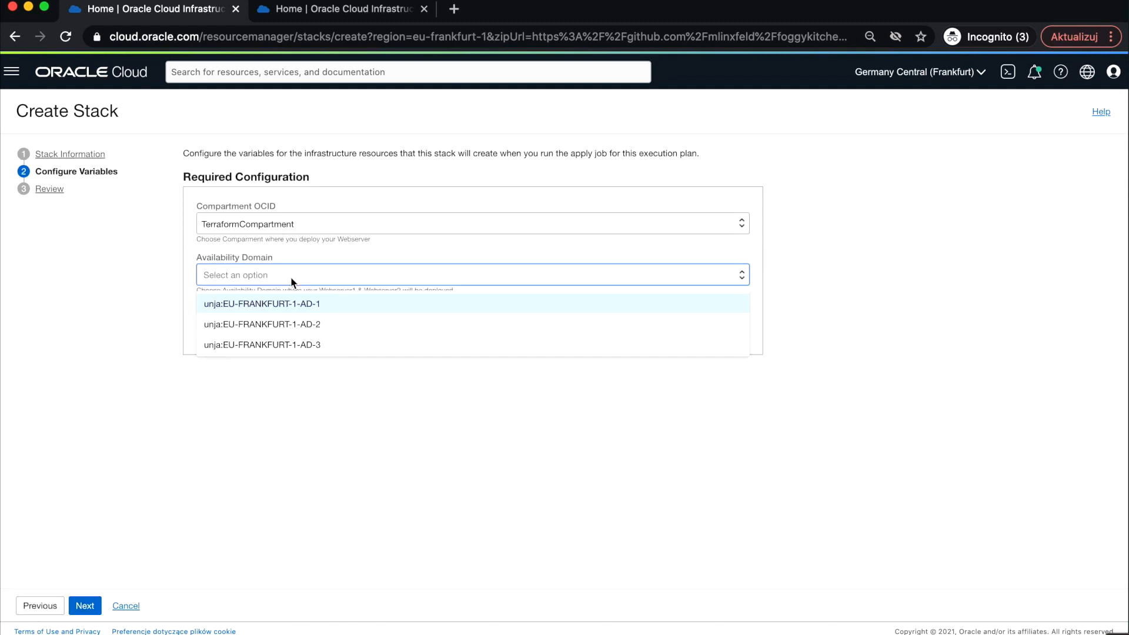
{"action": "left_click", "coordinate": [301, 304]}
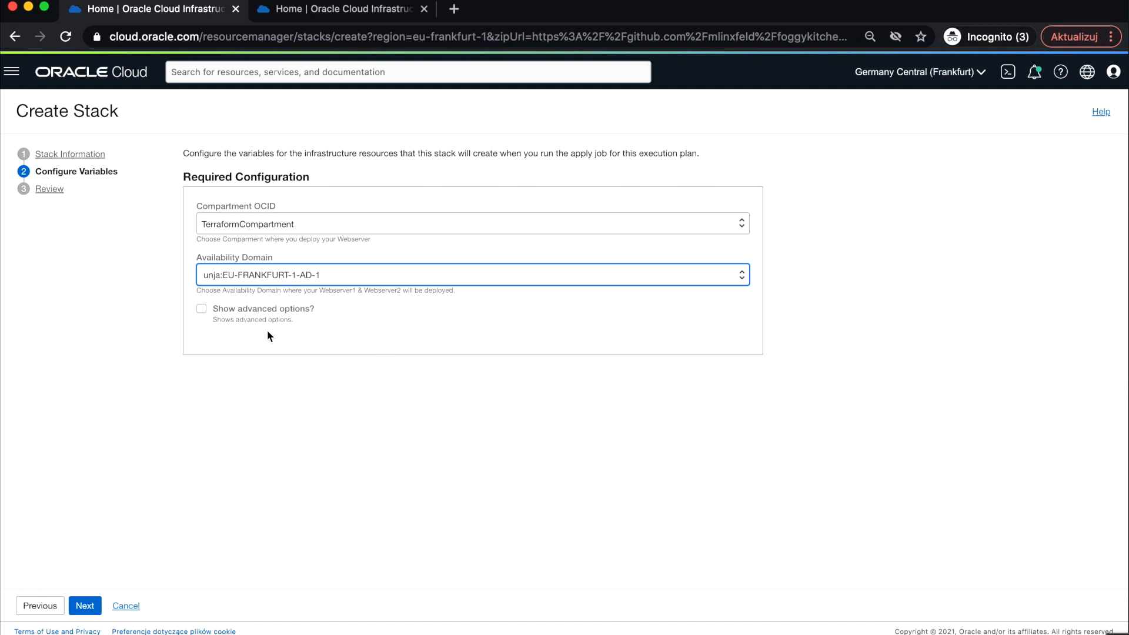
{"action": "left_click", "coordinate": [202, 311]}
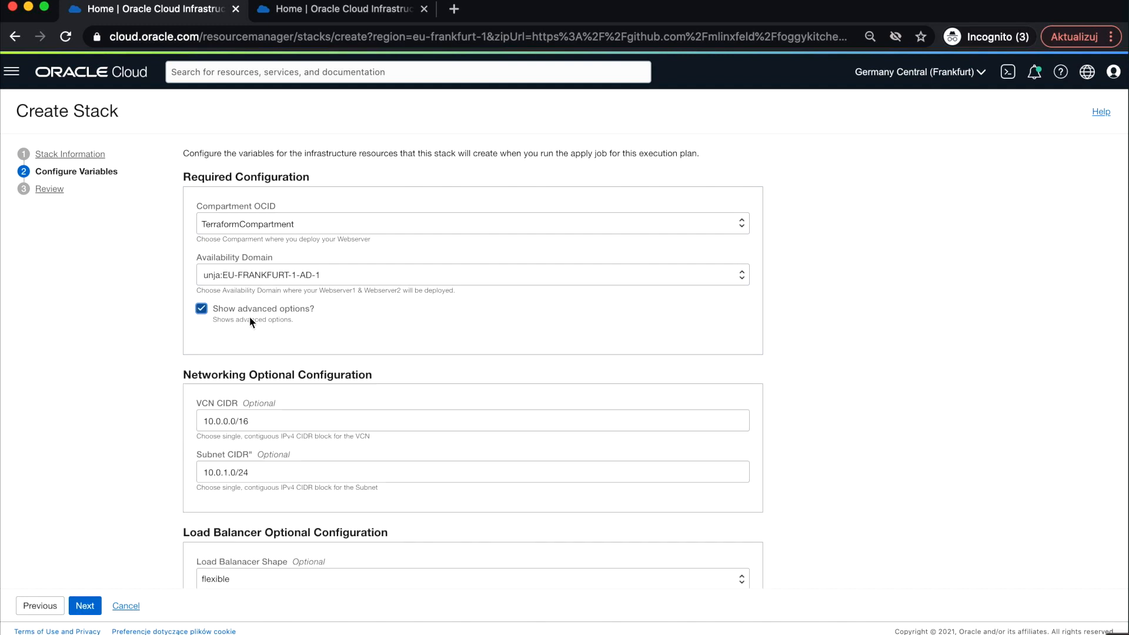
- Set the Load Balancer Shape to 100Mbps
{"action": "scroll", "coordinate": [403, 382], "scroll_direction": "down", "scroll_amount": 2}
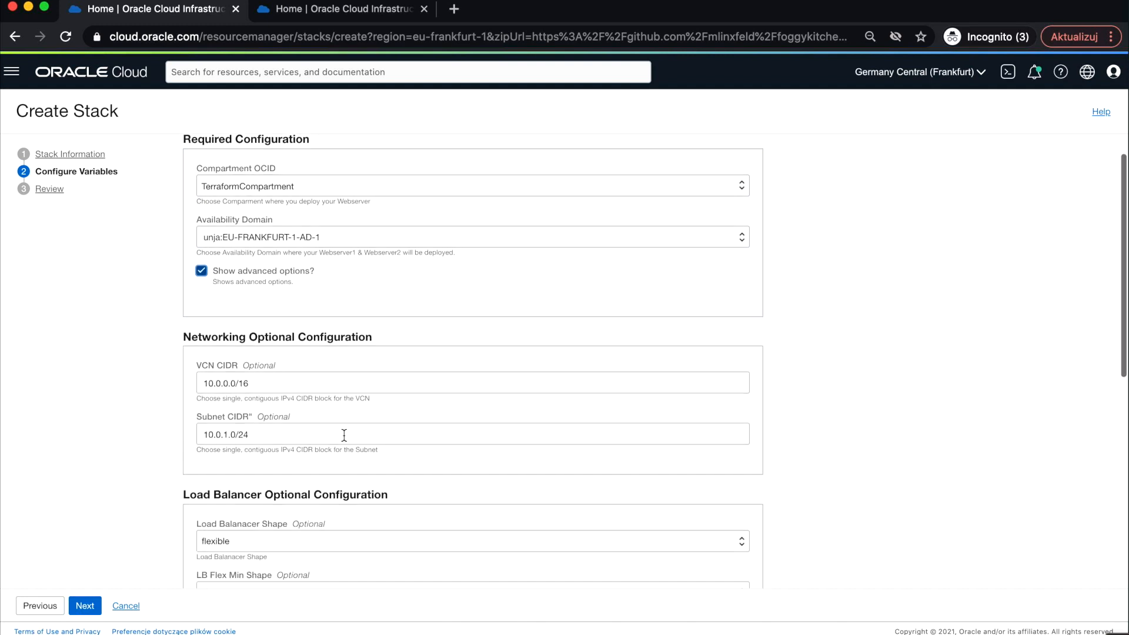
{"action": "scroll", "coordinate": [334, 445], "scroll_direction": "down", "scroll_amount": 2}
{"action": "scroll", "coordinate": [324, 457], "scroll_direction": "down", "scroll_amount": 5}
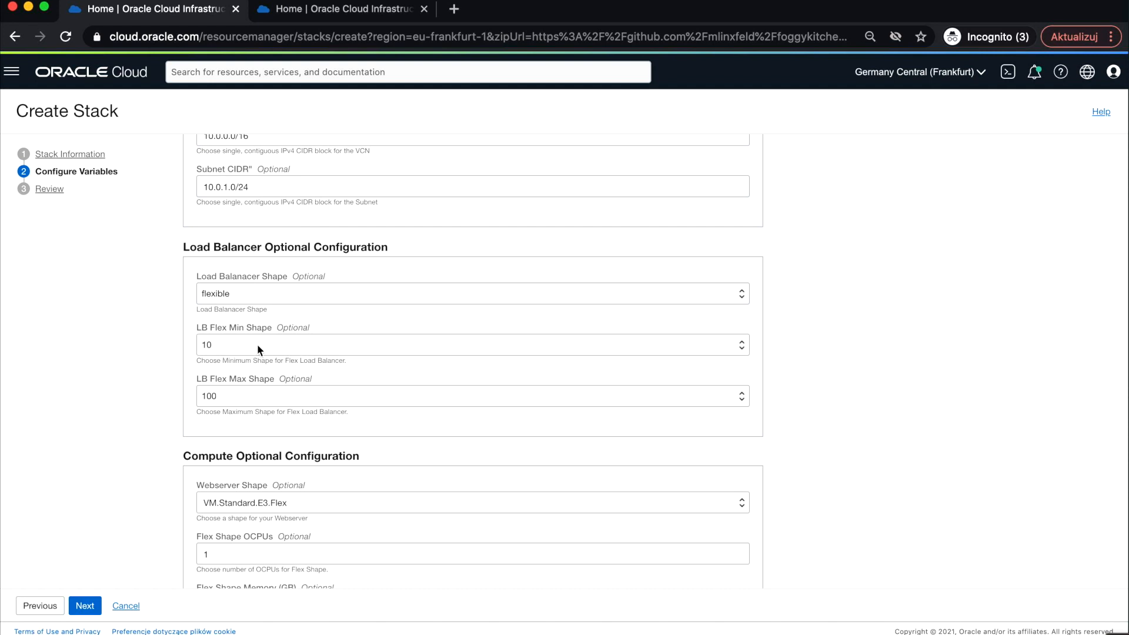
{"action": "left_click", "coordinate": [256, 297]}
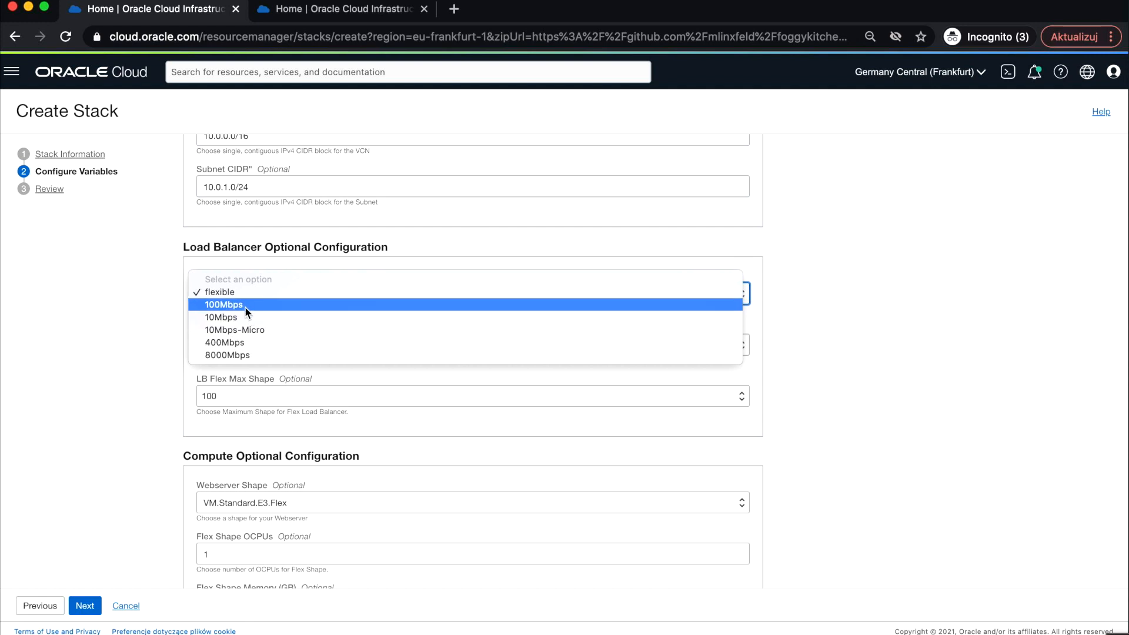
{"action": "left_click", "coordinate": [245, 305]}
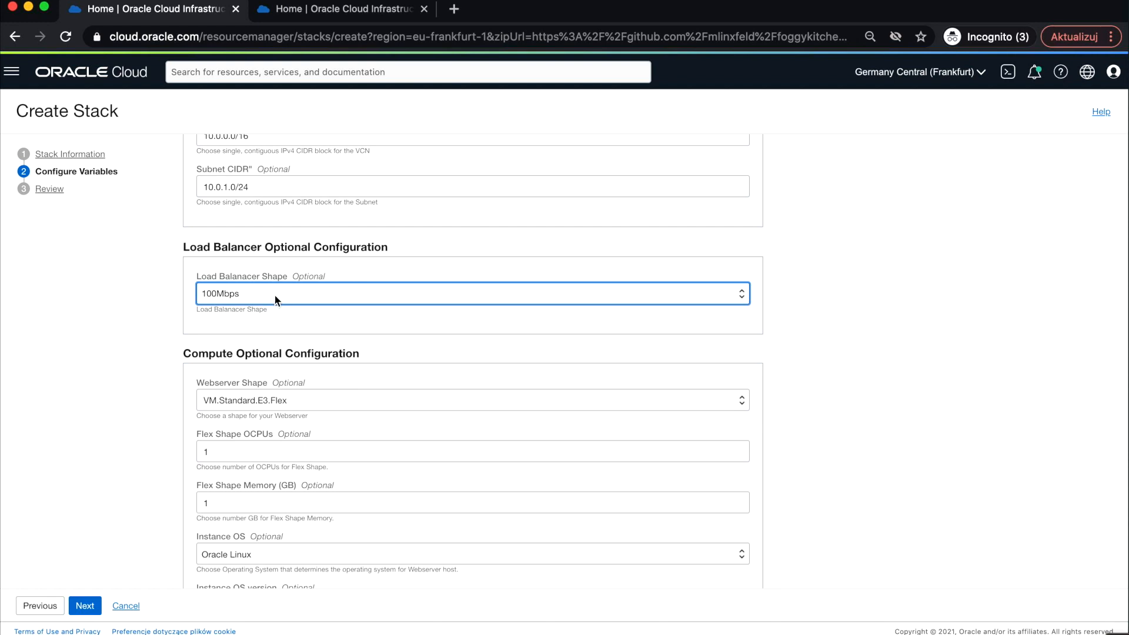
- Change the Load Balancer Shape to flexible and continue to the Review page
{"action": "left_click", "coordinate": [274, 294]}
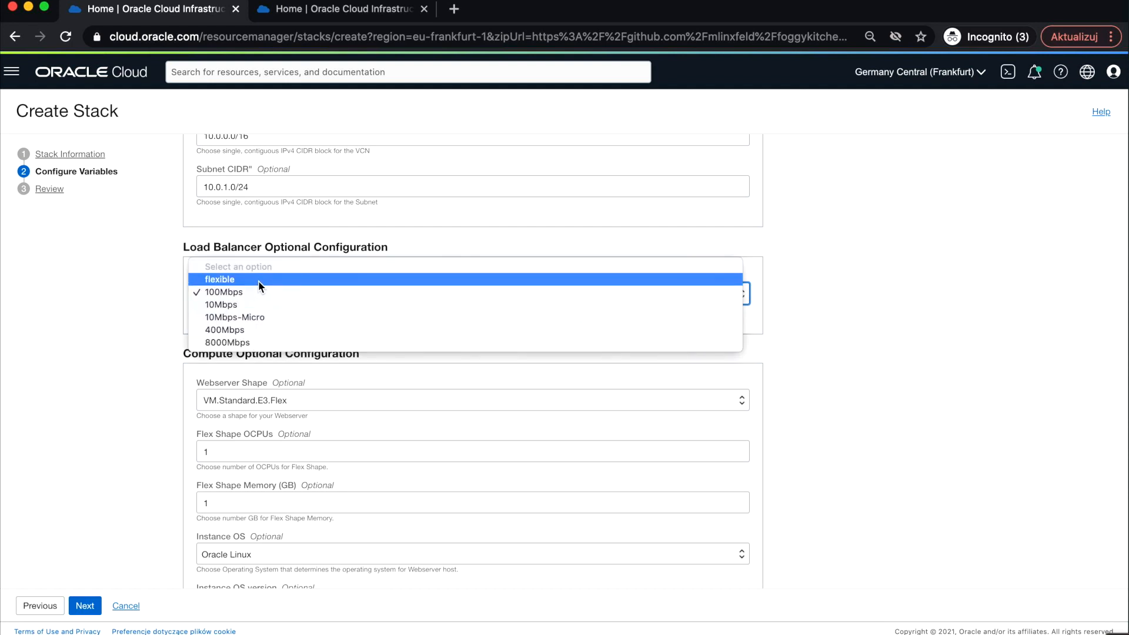
{"action": "left_click", "coordinate": [259, 280]}
{"action": "scroll", "coordinate": [257, 300], "scroll_direction": "down", "scroll_amount": 2}
{"action": "scroll", "coordinate": [257, 305], "scroll_direction": "down", "scroll_amount": 2}
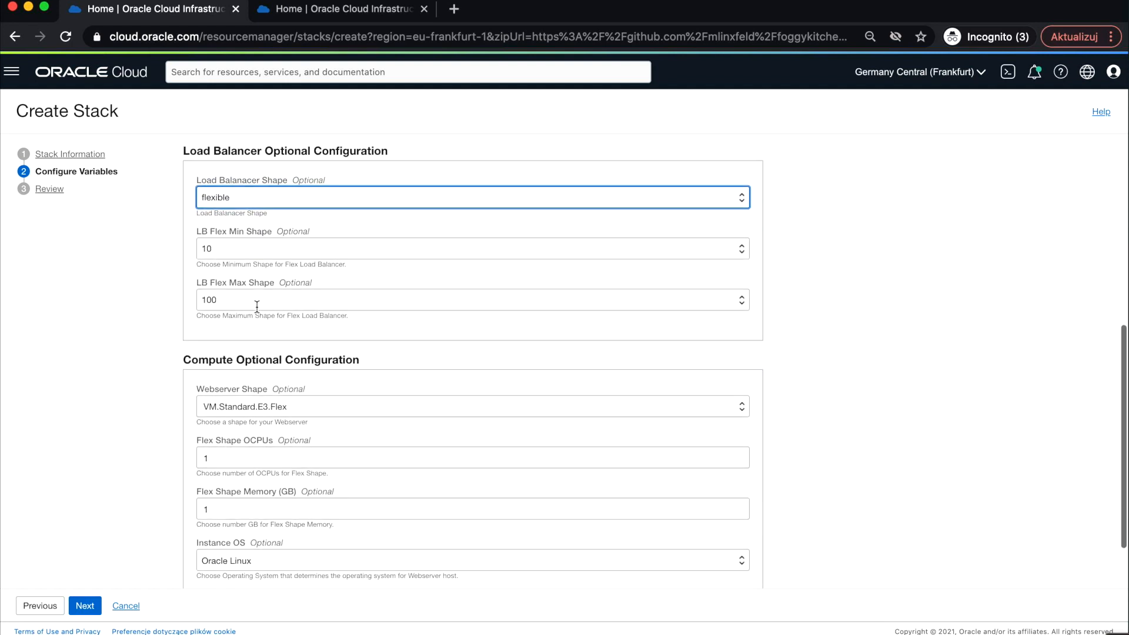
{"action": "scroll", "coordinate": [256, 307], "scroll_direction": "down", "scroll_amount": 2}
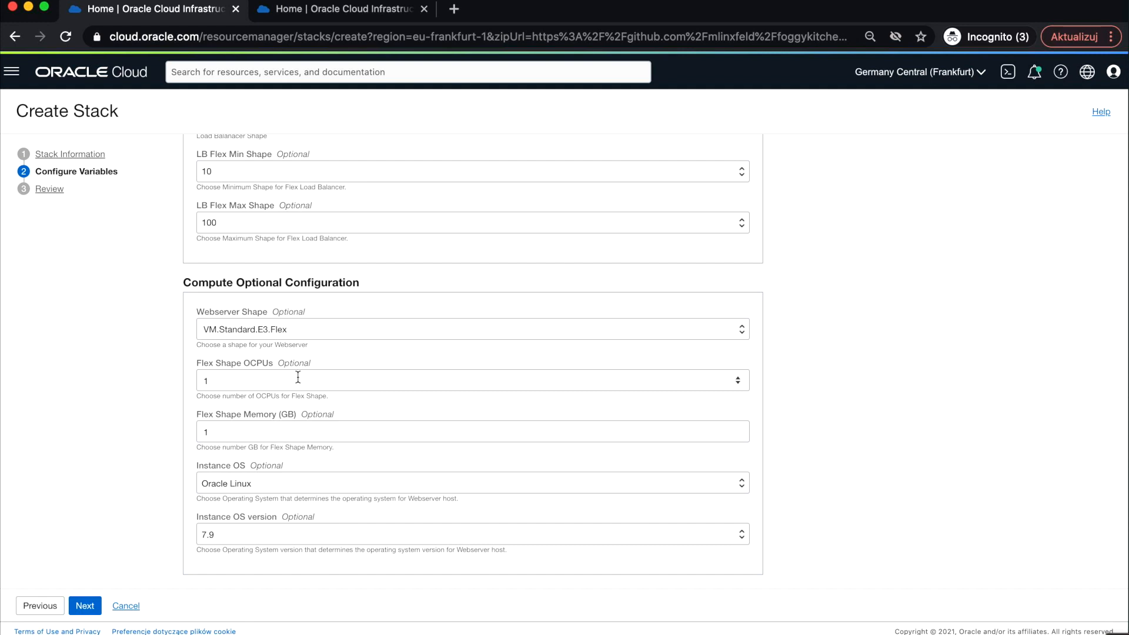
{"action": "left_click", "coordinate": [85, 606]}
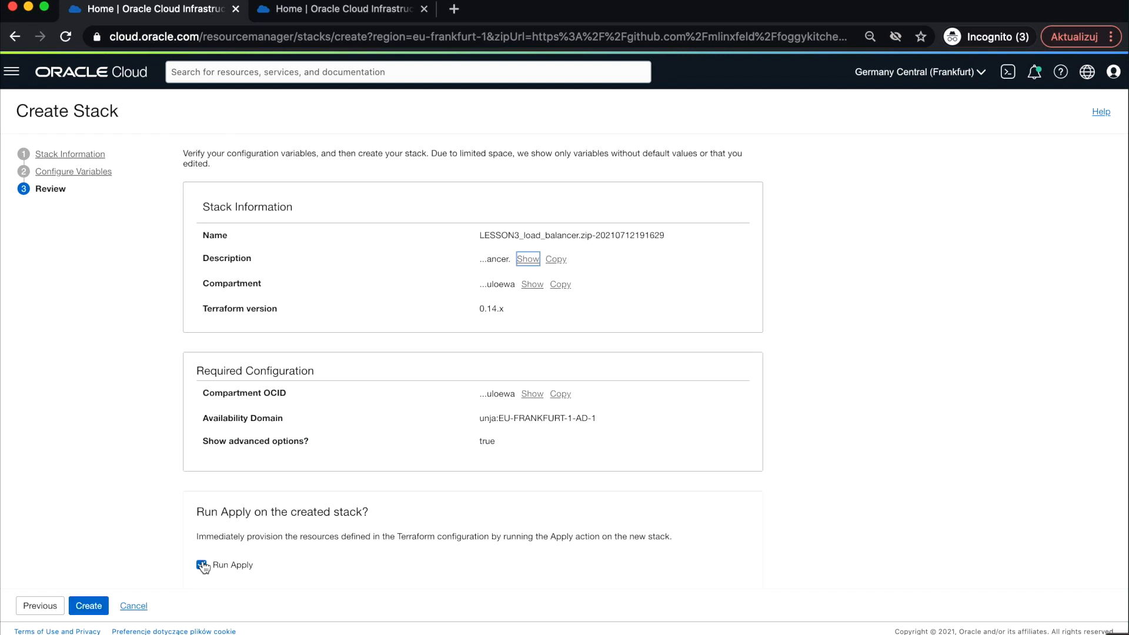
- Turn off Run Apply and create the stack
{"action": "scroll", "coordinate": [202, 566], "scroll_direction": "down", "scroll_amount": 1}
{"action": "left_click", "coordinate": [201, 540]}
{"action": "left_click", "coordinate": [89, 606]}
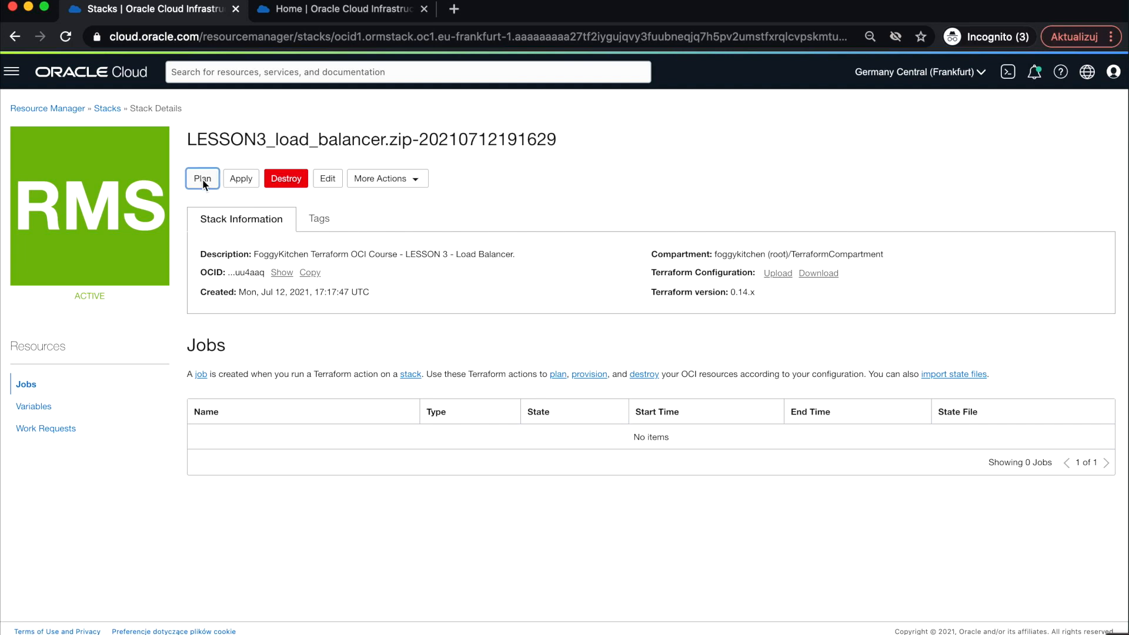
- Run a Plan job on the new stack
{"action": "left_click", "coordinate": [202, 179]}
{"action": "left_click", "coordinate": [785, 604]}
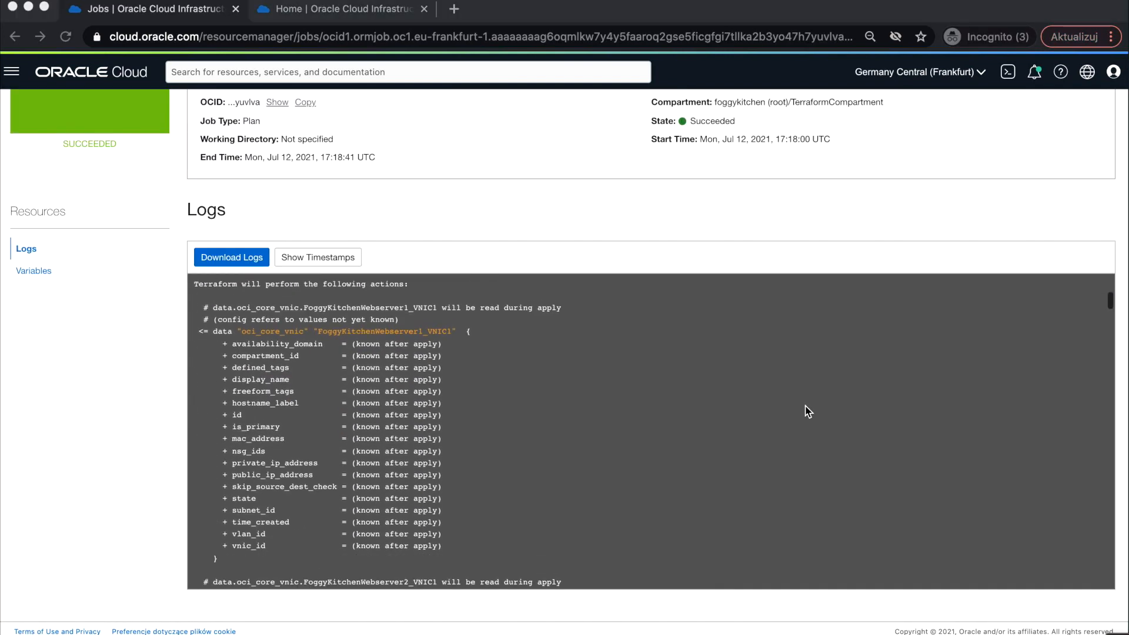
- Review the resources and outputs listed in the plan job's log
{"action": "scroll", "coordinate": [808, 411], "scroll_direction": "down", "scroll_amount": 10}
{"action": "scroll", "coordinate": [808, 412], "scroll_direction": "down", "scroll_amount": 15}
{"action": "scroll", "coordinate": [808, 411], "scroll_direction": "down", "scroll_amount": 10}
{"action": "scroll", "coordinate": [722, 408], "scroll_direction": "up", "scroll_amount": 3}
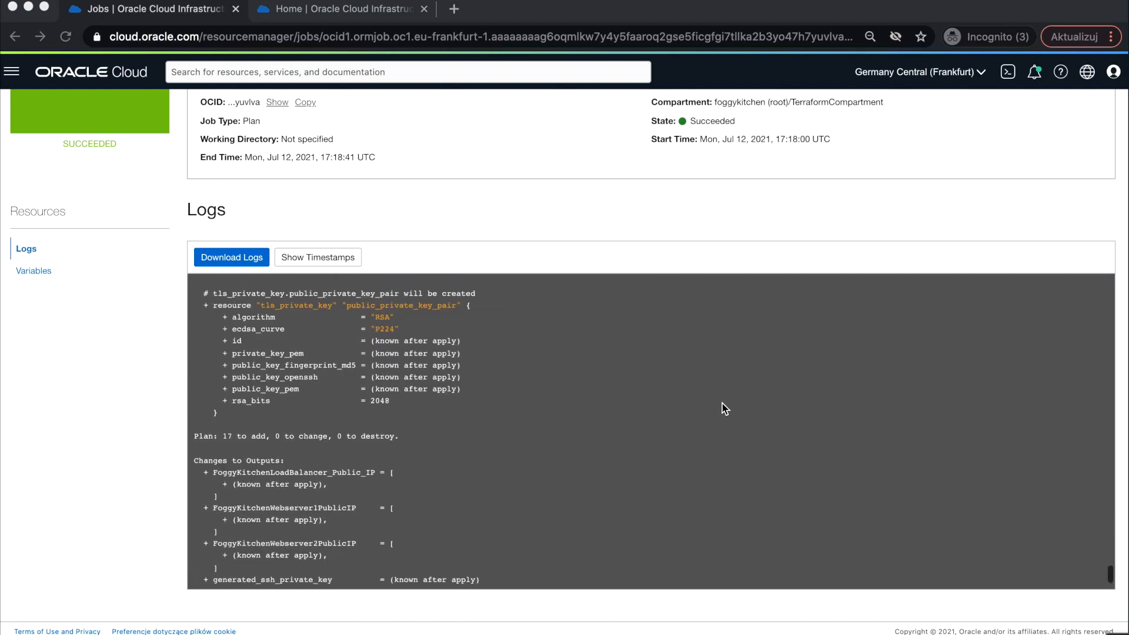
{"action": "scroll", "coordinate": [722, 408], "scroll_direction": "up", "scroll_amount": 5}
{"action": "scroll", "coordinate": [722, 404], "scroll_direction": "up", "scroll_amount": 6}
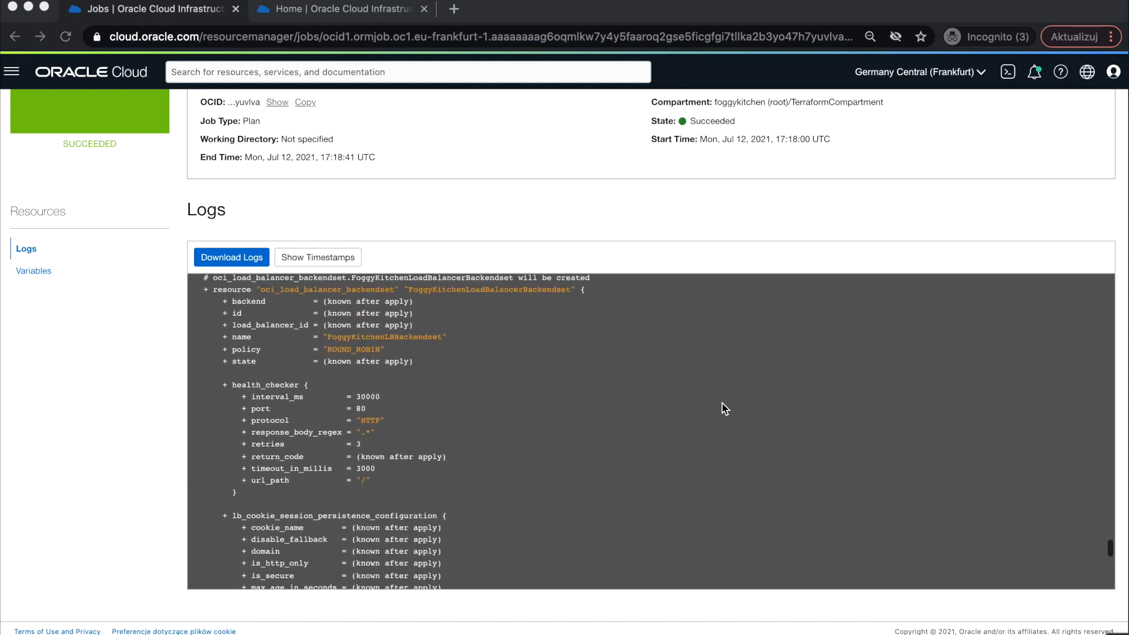
{"action": "scroll", "coordinate": [722, 403], "scroll_direction": "up", "scroll_amount": 5}
{"action": "scroll", "coordinate": [546, 451], "scroll_direction": "up", "scroll_amount": 4}
{"action": "scroll", "coordinate": [546, 434], "scroll_direction": "up", "scroll_amount": 2}
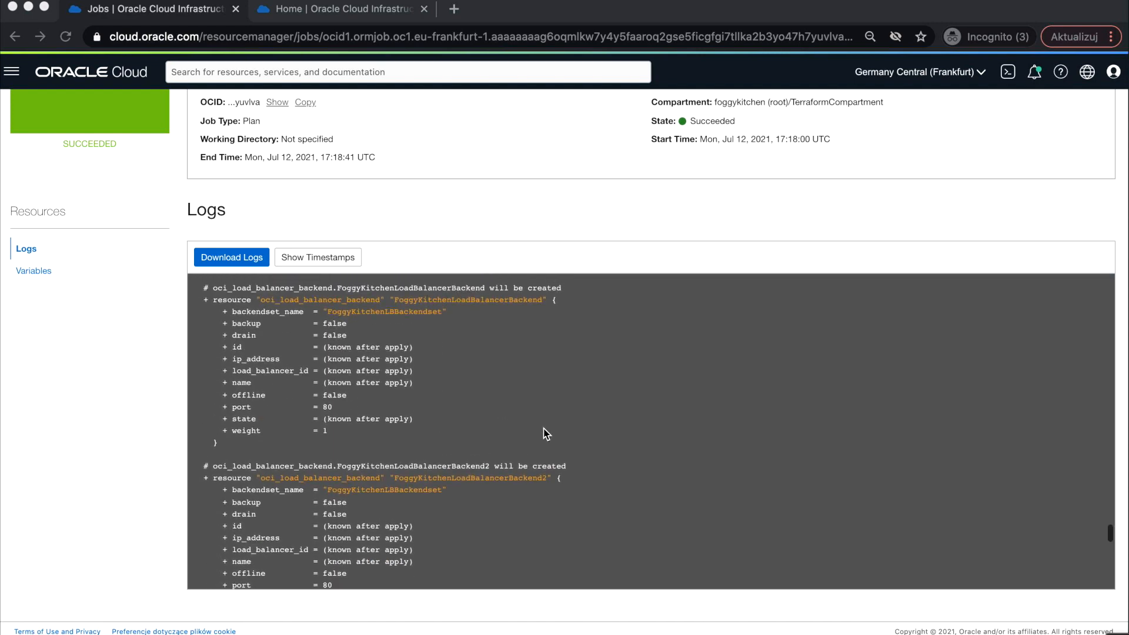
{"action": "scroll", "coordinate": [537, 455], "scroll_direction": "down", "scroll_amount": 2}
{"action": "scroll", "coordinate": [537, 455], "scroll_direction": "down", "scroll_amount": 2}
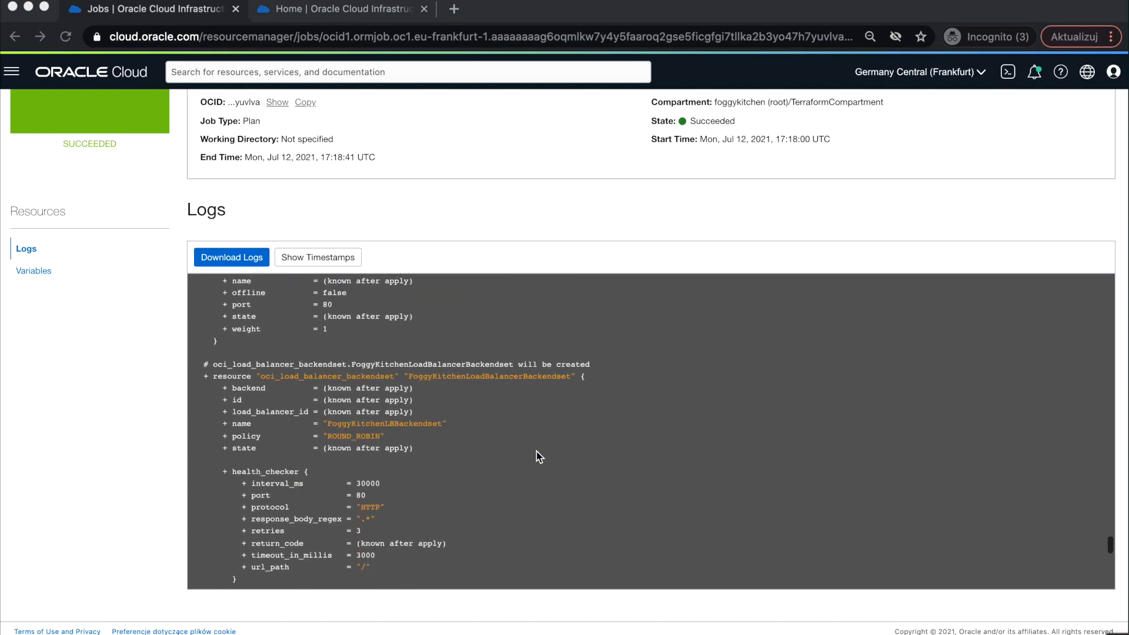
{"action": "scroll", "coordinate": [537, 456], "scroll_direction": "down", "scroll_amount": 6}
{"action": "scroll", "coordinate": [539, 457], "scroll_direction": "down", "scroll_amount": 4}
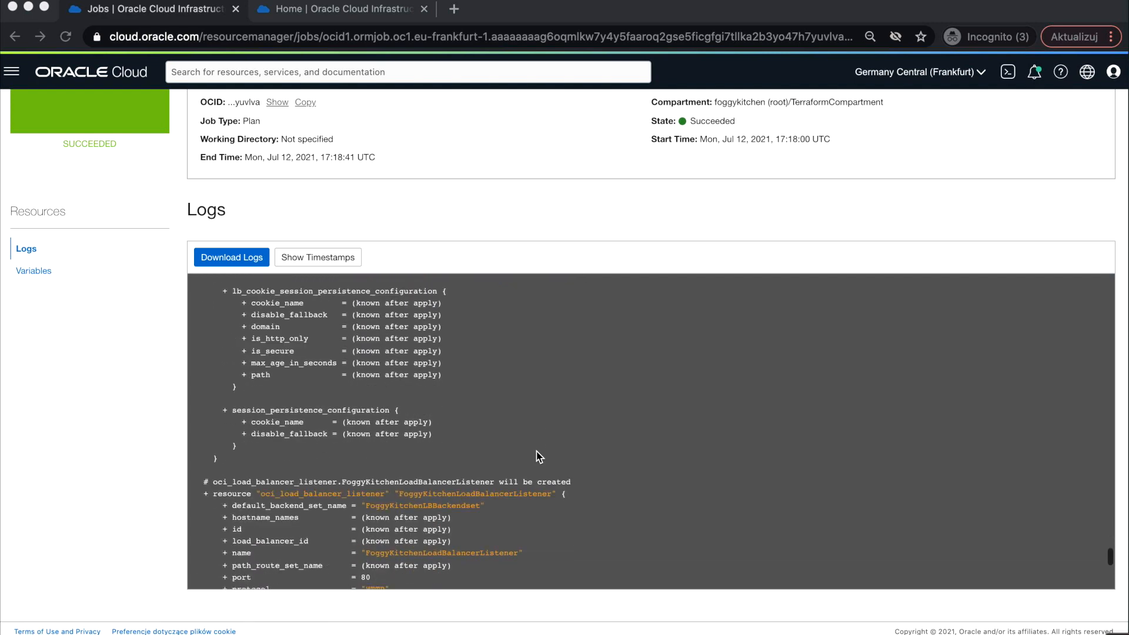
{"action": "scroll", "coordinate": [539, 456], "scroll_direction": "down", "scroll_amount": 7}
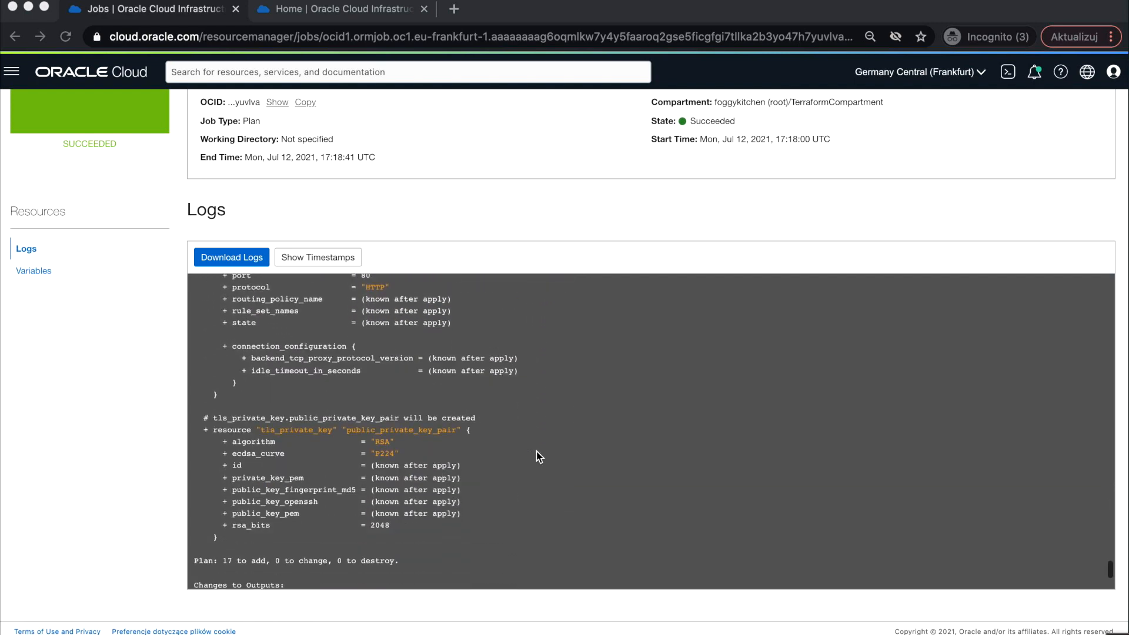
- Return to the stack details and run an Apply job on the stack
{"action": "key", "text": "super+Left"}
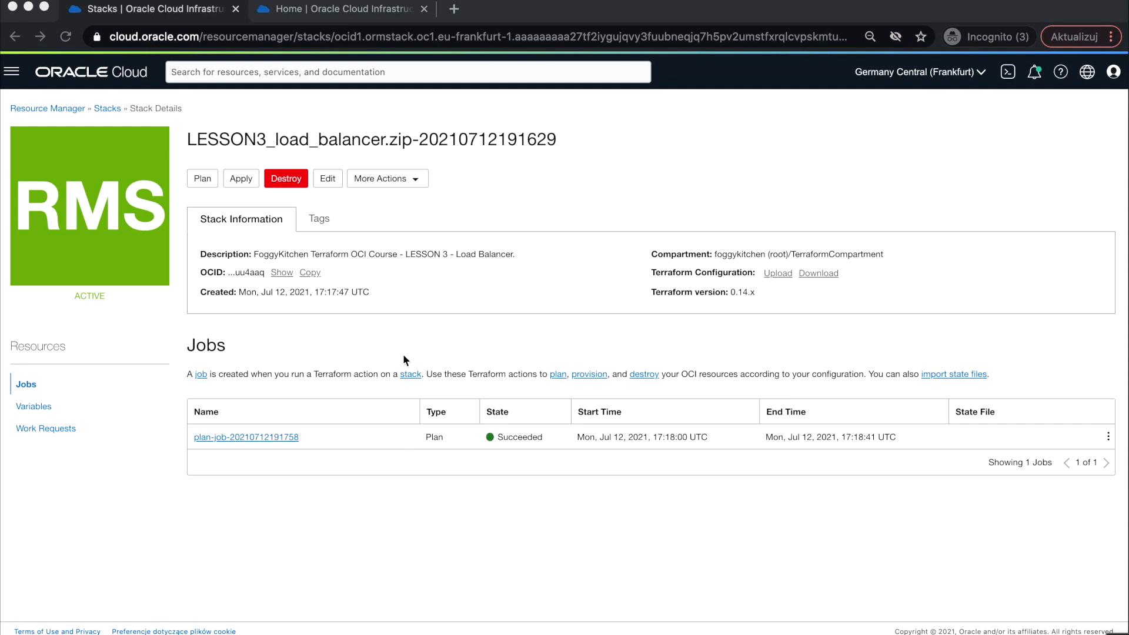
{"action": "left_click", "coordinate": [245, 181]}
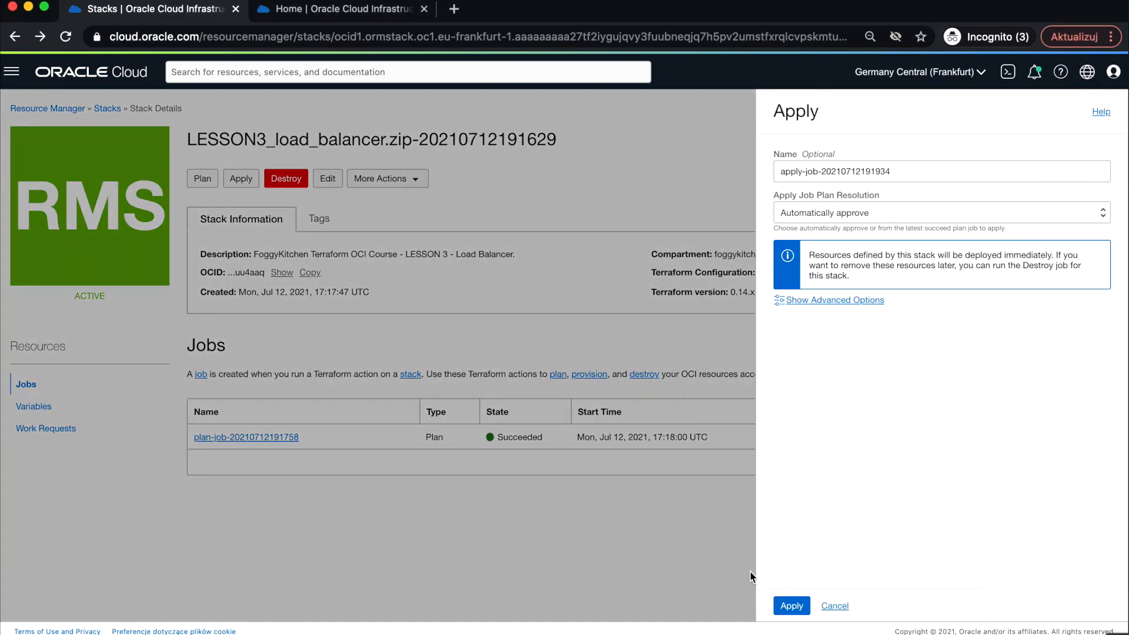
{"action": "left_click", "coordinate": [789, 607]}
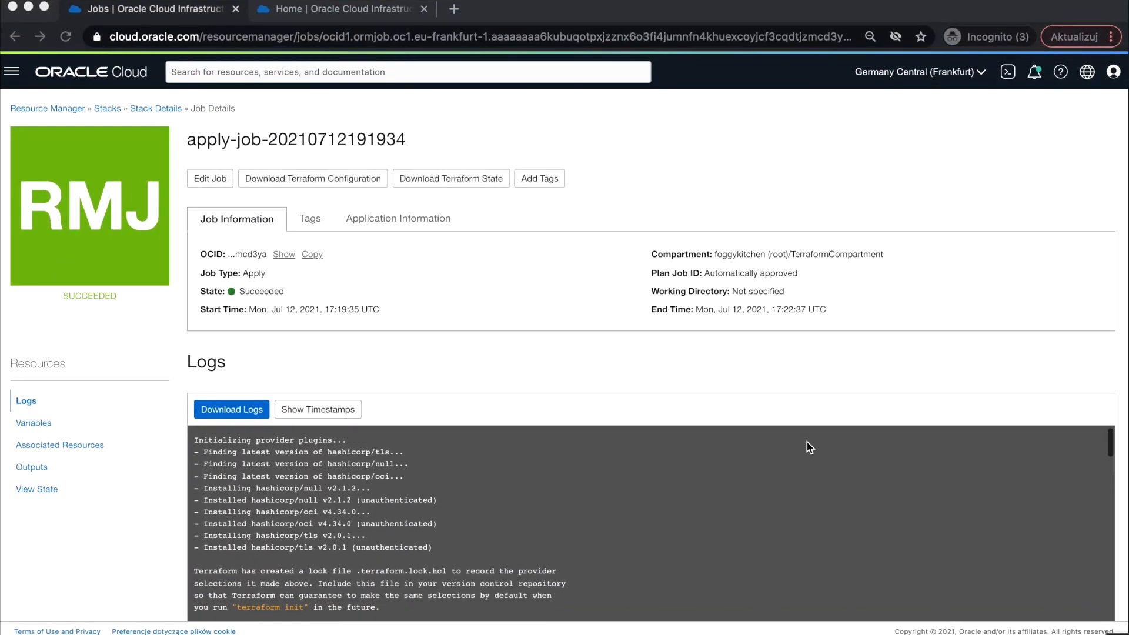
- Scroll through the apply job's log and open its Outputs
{"action": "scroll", "coordinate": [807, 447], "scroll_direction": "down", "scroll_amount": 20}
{"action": "scroll", "coordinate": [806, 446], "scroll_direction": "down", "scroll_amount": 10}
{"action": "scroll", "coordinate": [800, 336], "scroll_direction": "down", "scroll_amount": 2}
{"action": "scroll", "coordinate": [712, 473], "scroll_direction": "down", "scroll_amount": 5}
{"action": "scroll", "coordinate": [712, 476], "scroll_direction": "down", "scroll_amount": 1}
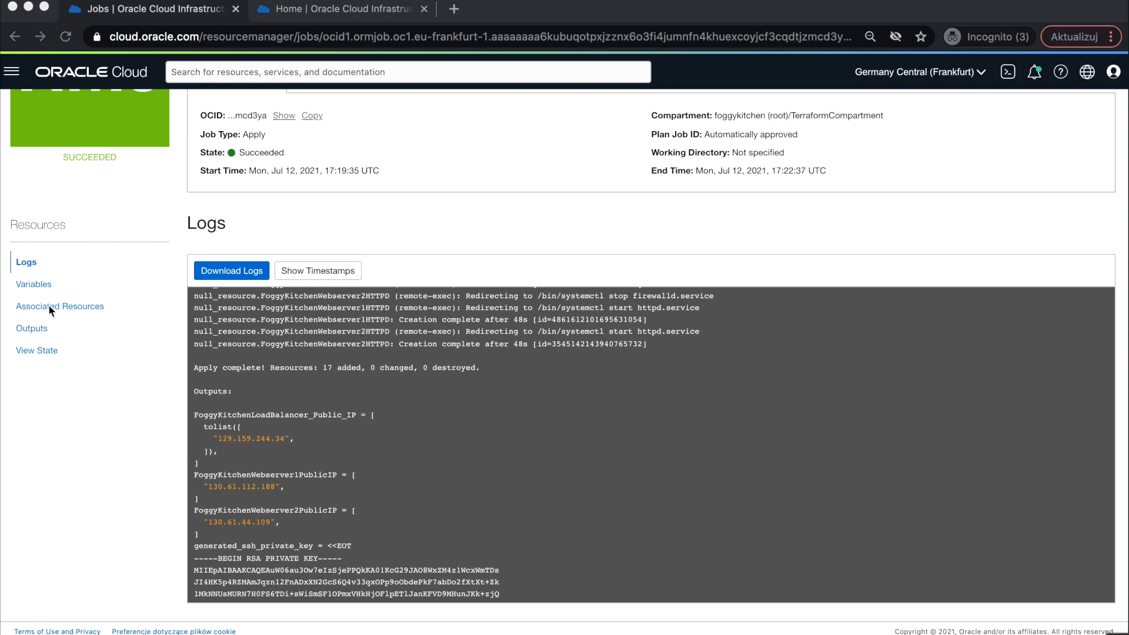
{"action": "left_click", "coordinate": [32, 329]}
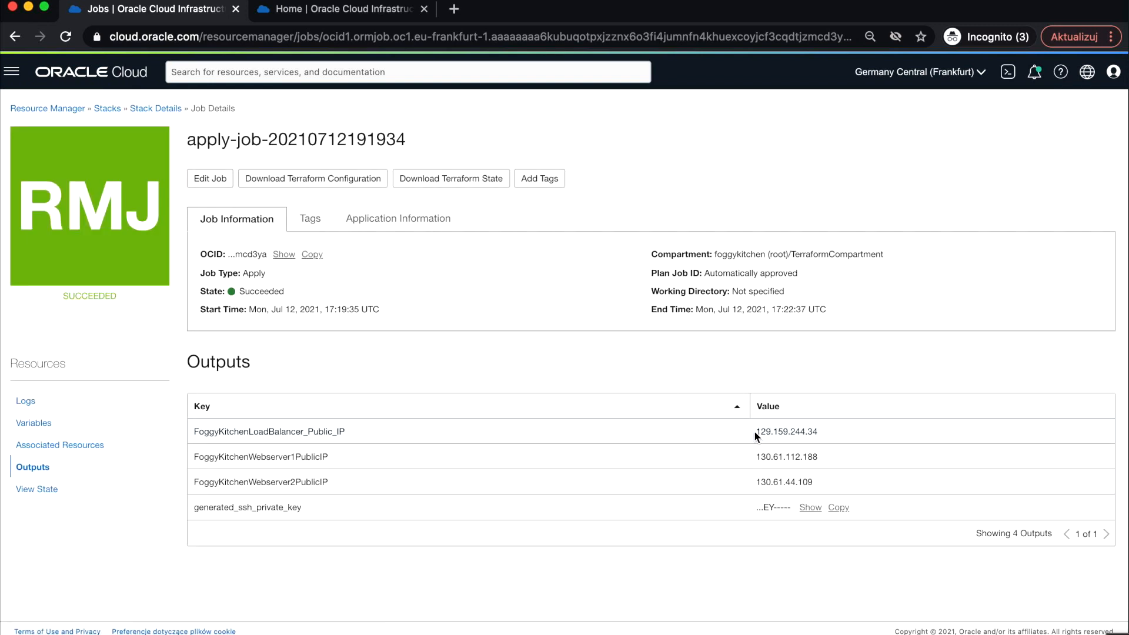
- Copy the FoggyKitchenLoadBalancer_Public_IP value and open that address in the second browser tab
{"action": "left_click_drag", "start_coordinate": [755, 435], "coordinate": [821, 437]}
{"action": "key", "text": "super+c"}
{"action": "left_click", "coordinate": [363, 11]}
{"action": "left_click", "coordinate": [355, 36]}
{"action": "key", "text": "super+v"}
{"action": "key", "text": "Return"}
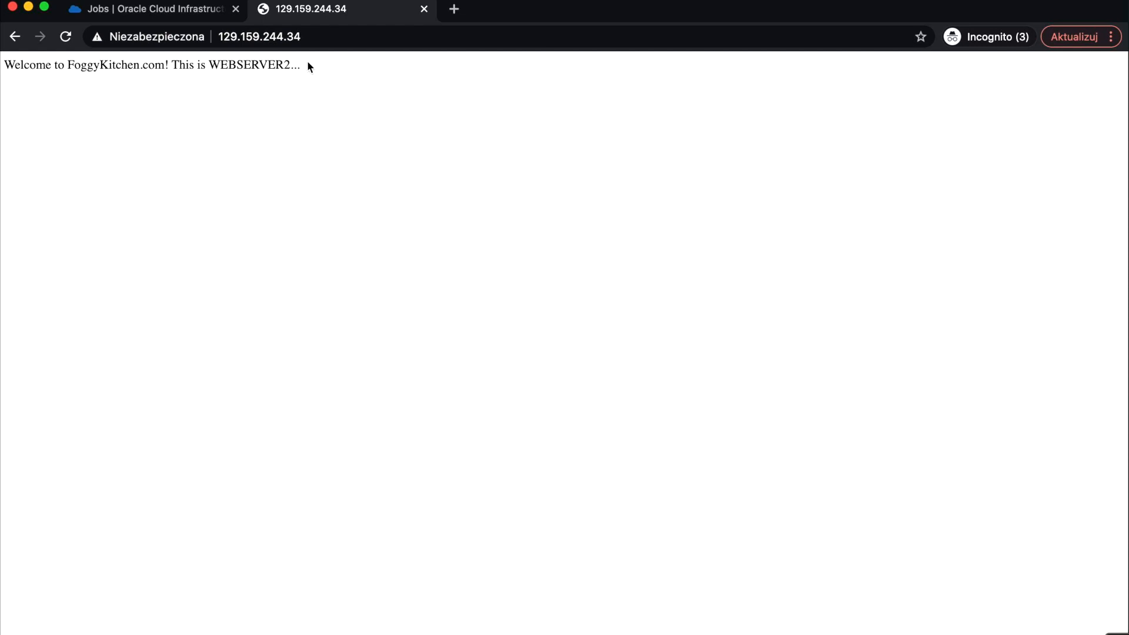
- Reload the load balancer's page twice and return to the console tab
{"action": "left_click", "coordinate": [318, 38]}
{"action": "key", "text": "Return"}
{"action": "left_click", "coordinate": [318, 39]}
{"action": "key", "text": "Return"}
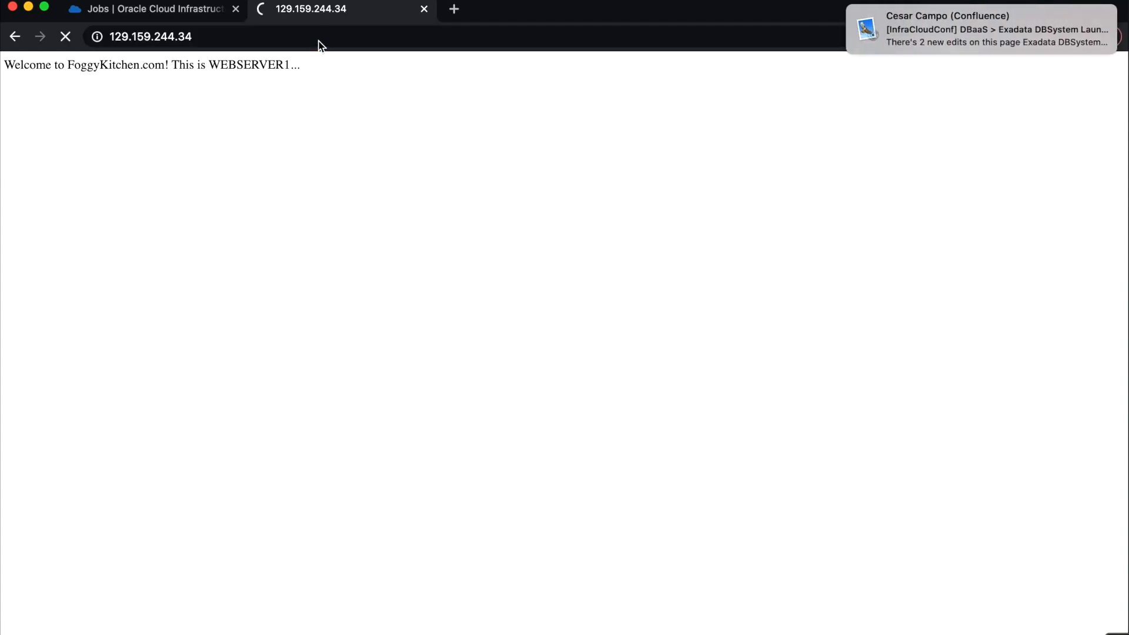
{"action": "left_click", "coordinate": [345, 40]}
{"action": "left_click", "coordinate": [184, 11]}
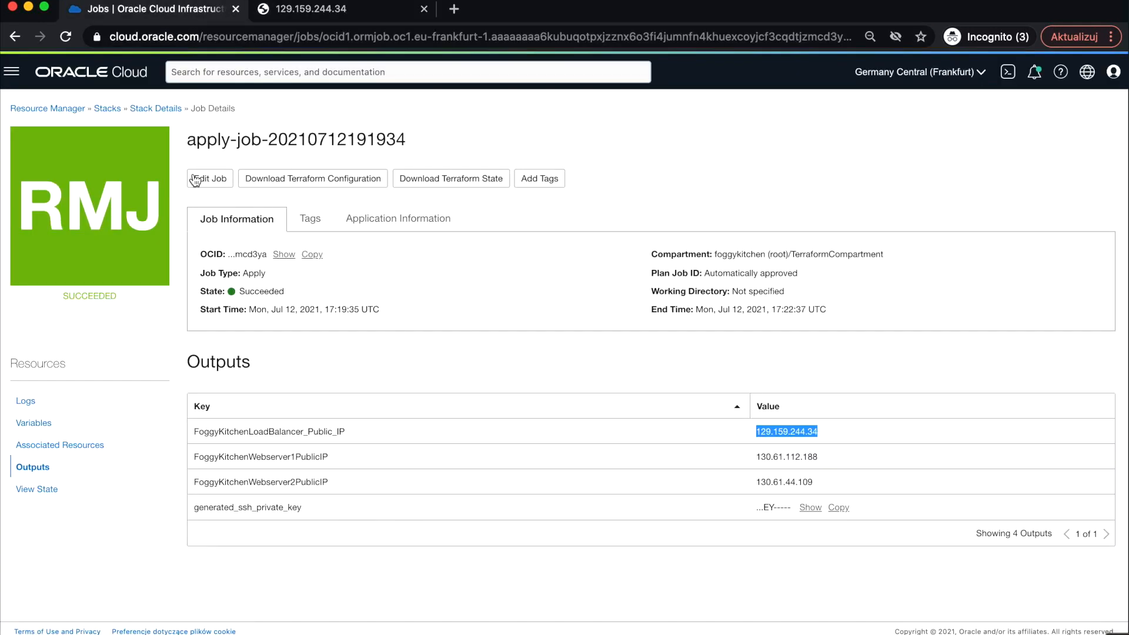
- Open the Load Balancers list and switch the compartment to FoggyKitchenCompartment under TerraformCompartment
{"action": "left_click", "coordinate": [11, 72]}
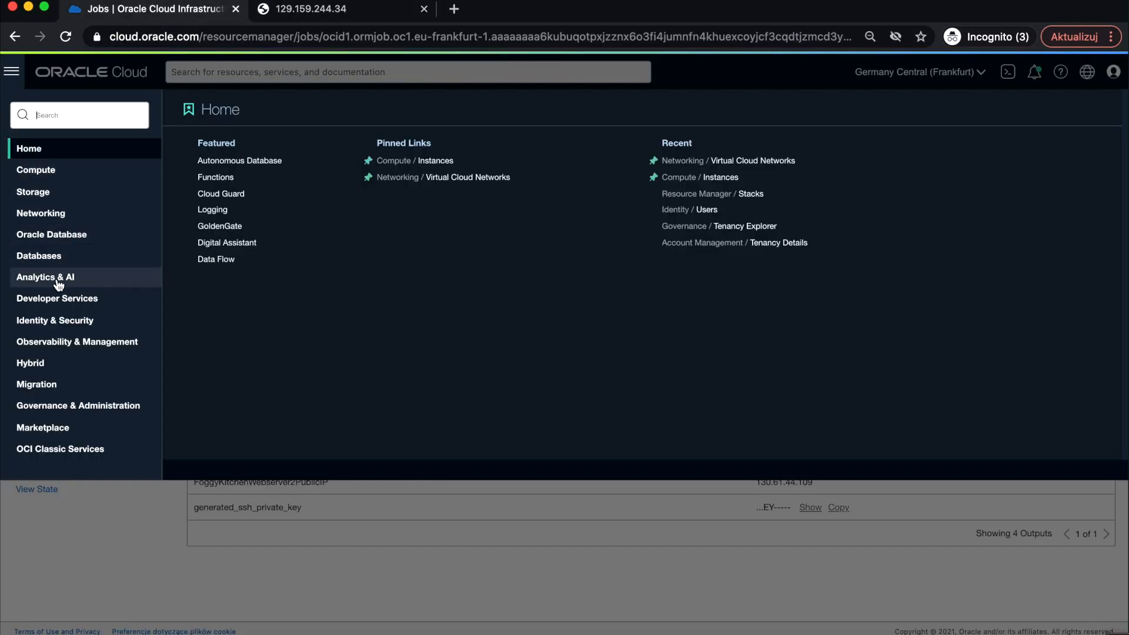
{"action": "left_click", "coordinate": [24, 218]}
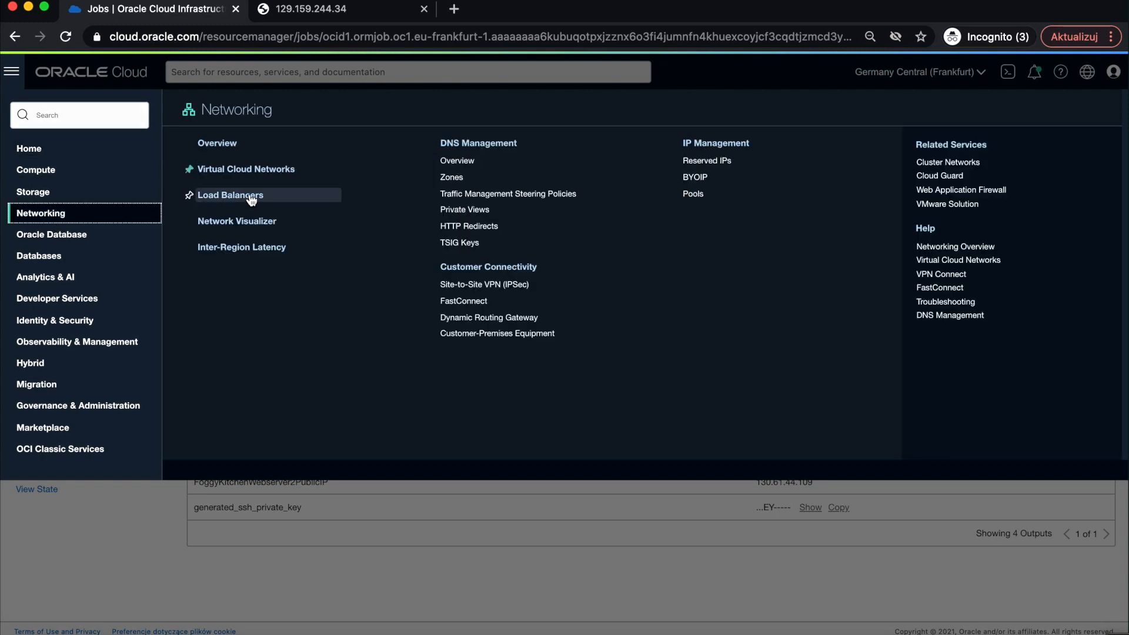
{"action": "left_click", "coordinate": [250, 198]}
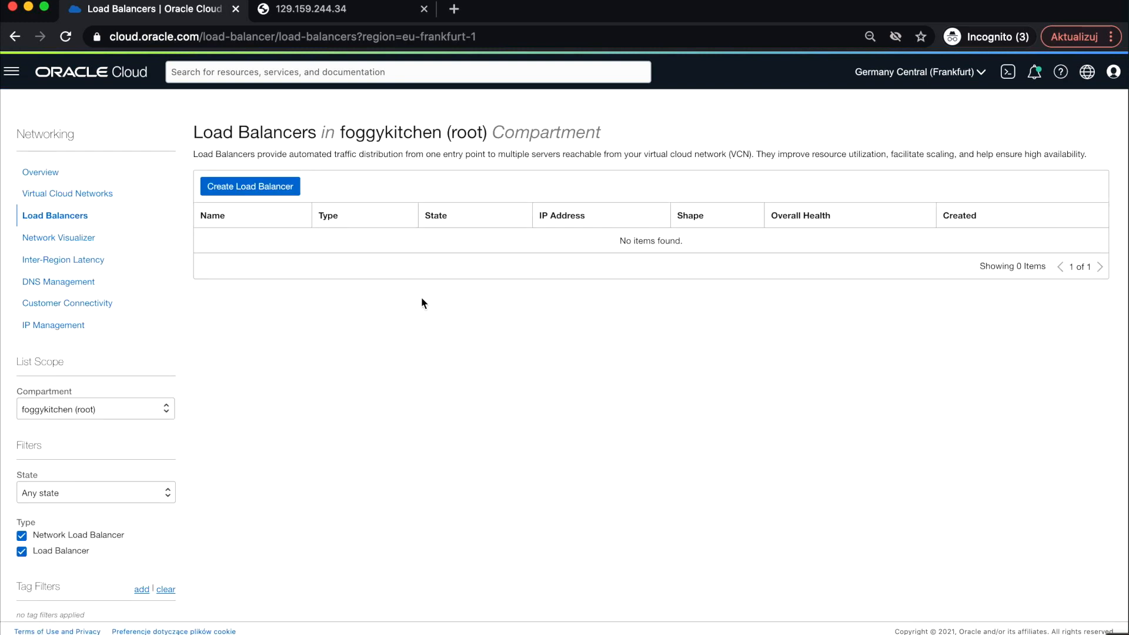
{"action": "left_click", "coordinate": [121, 411]}
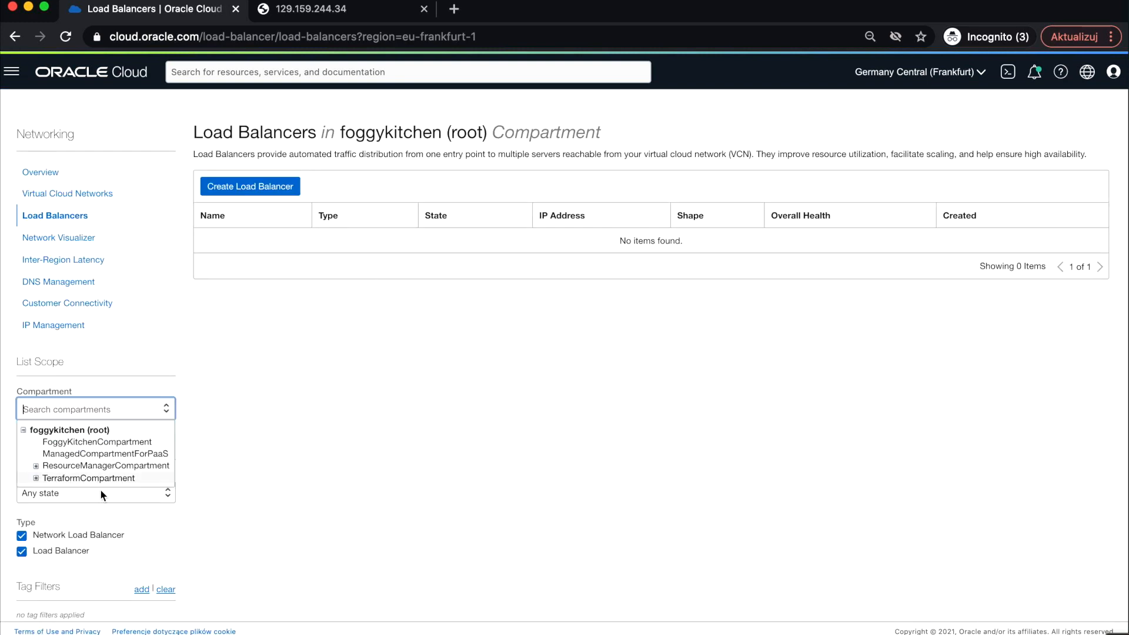
{"action": "left_click", "coordinate": [36, 478]}
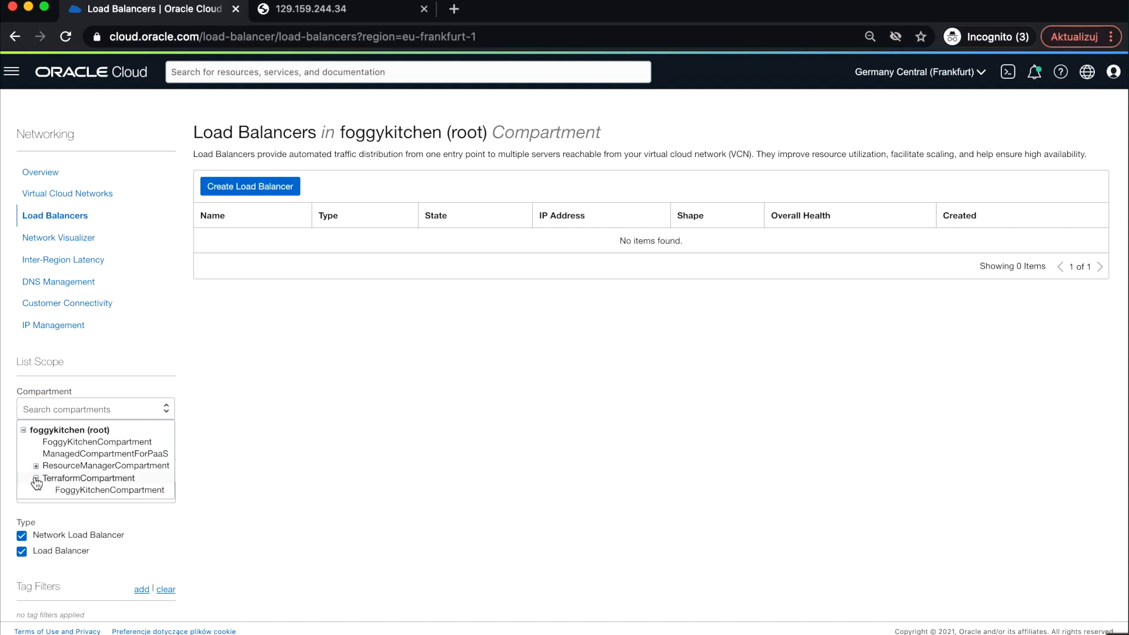
{"action": "left_click", "coordinate": [97, 490]}
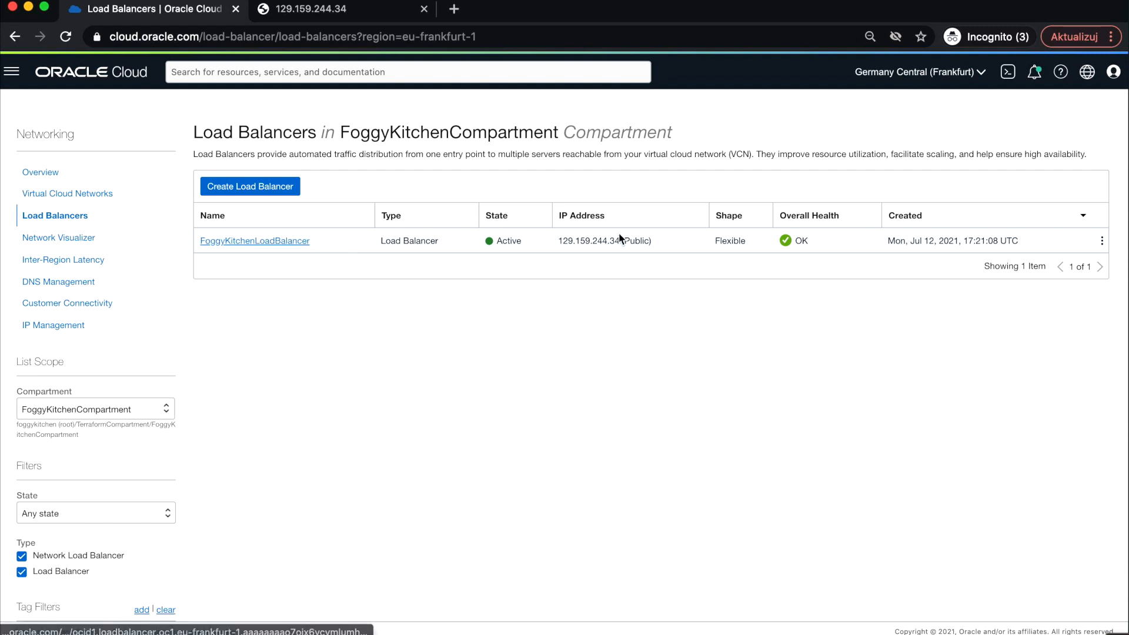
- Open FoggyKitchenLoadBalancer and examine its shape and minimum and maximum bandwidth
{"action": "left_click", "coordinate": [287, 241]}
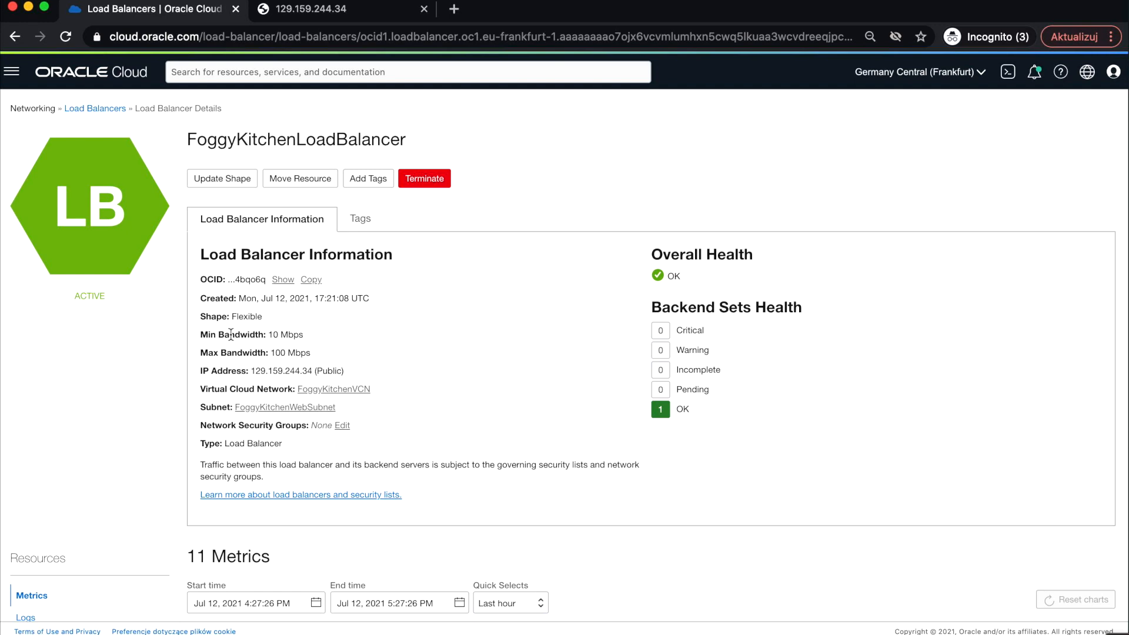
{"action": "left_click_drag", "start_coordinate": [198, 311], "coordinate": [326, 354]}
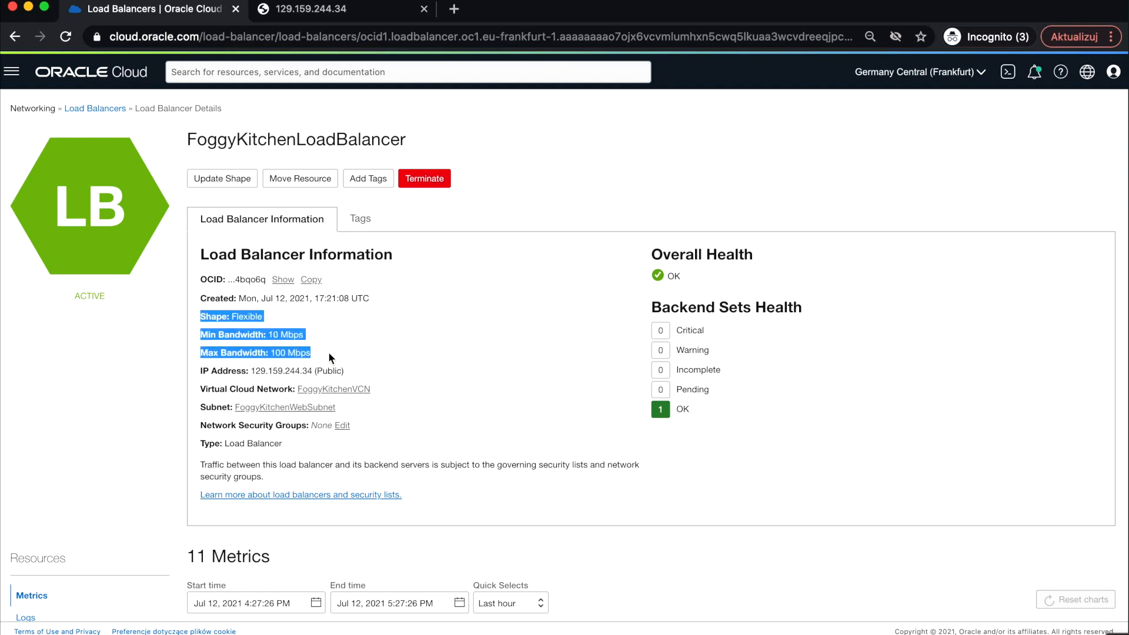
{"action": "scroll", "coordinate": [328, 351], "scroll_direction": "down", "scroll_amount": 5}
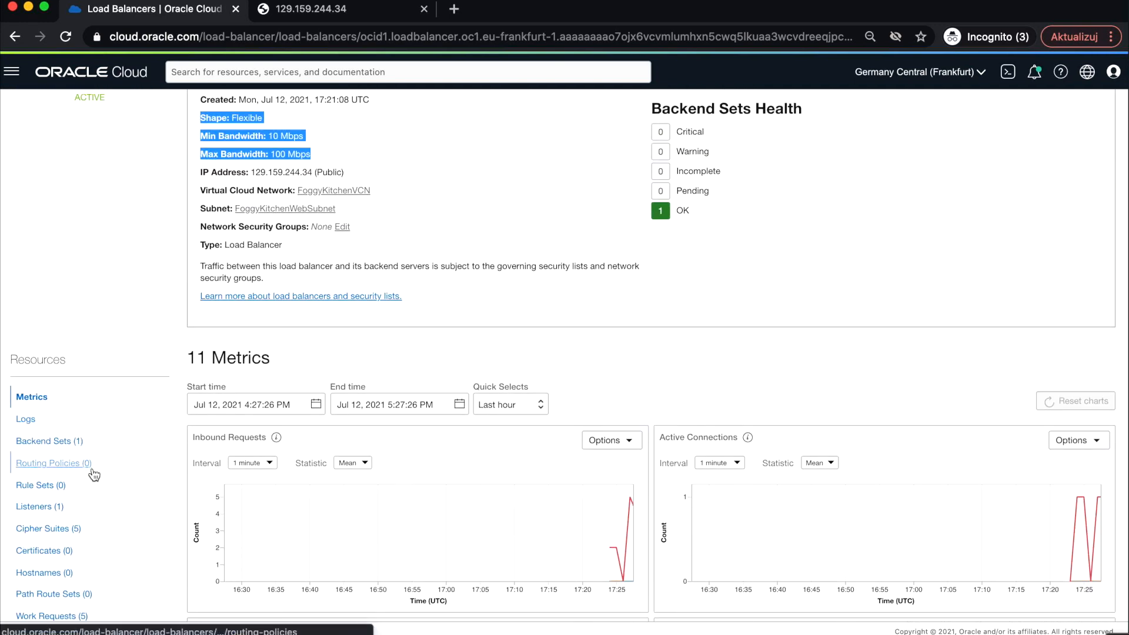
- Open the FoggyKitchenLBBackendset backend set and examine its health and metrics
{"action": "left_click", "coordinate": [61, 444]}
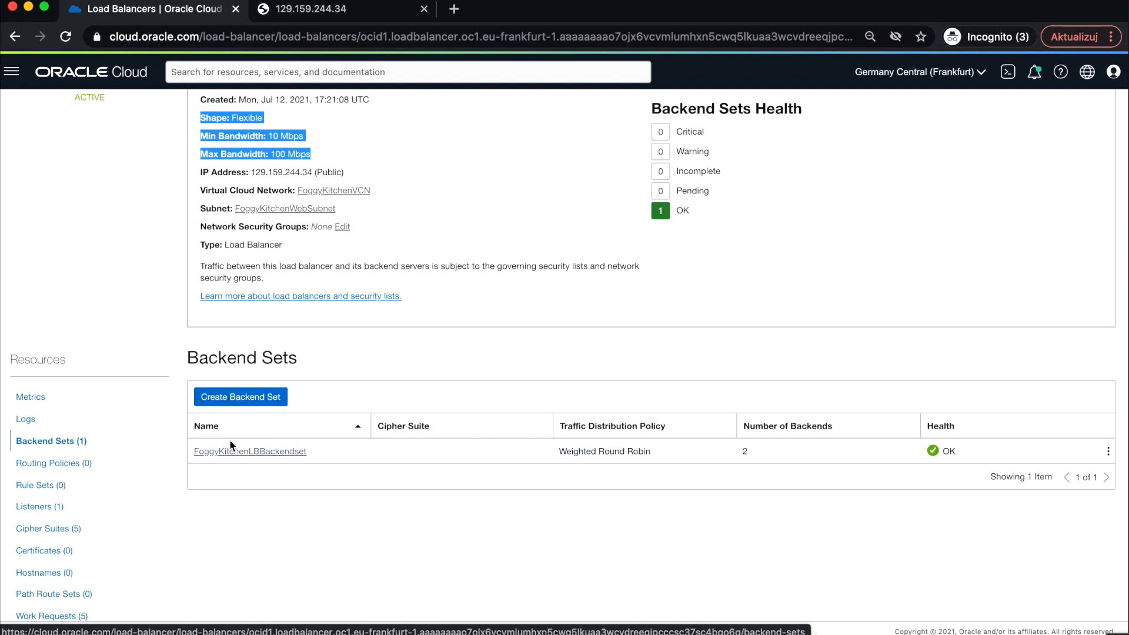
{"action": "left_click", "coordinate": [270, 452]}
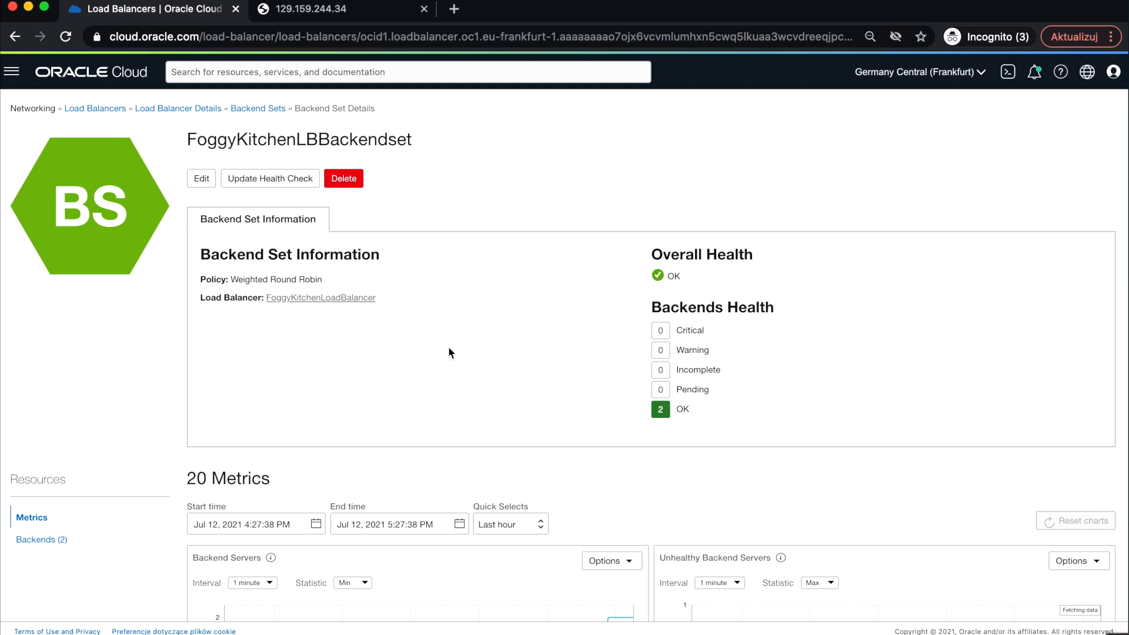
{"action": "scroll", "coordinate": [448, 347], "scroll_direction": "down", "scroll_amount": 1}
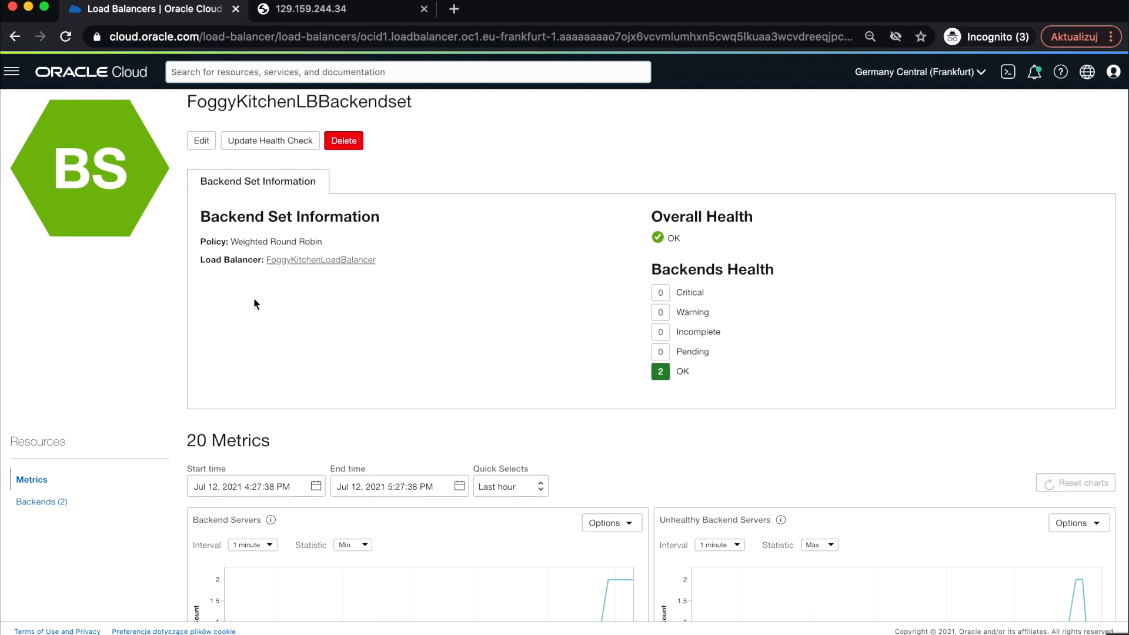
{"action": "scroll", "coordinate": [276, 331], "scroll_direction": "down", "scroll_amount": 4}
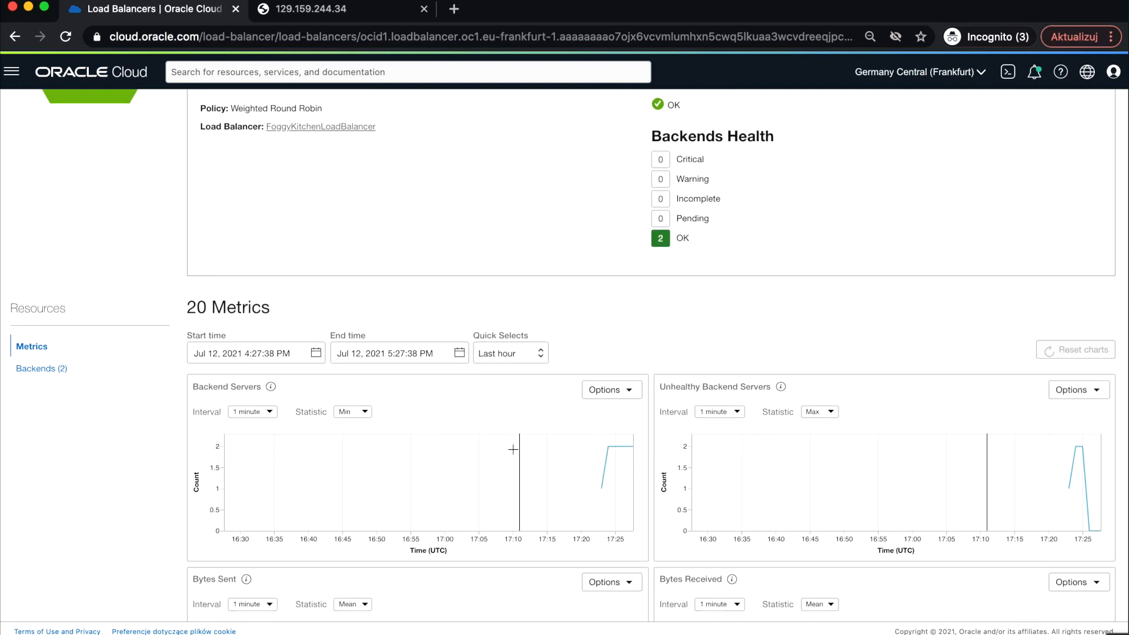
{"action": "scroll", "coordinate": [93, 411], "scroll_direction": "up", "scroll_amount": 4}
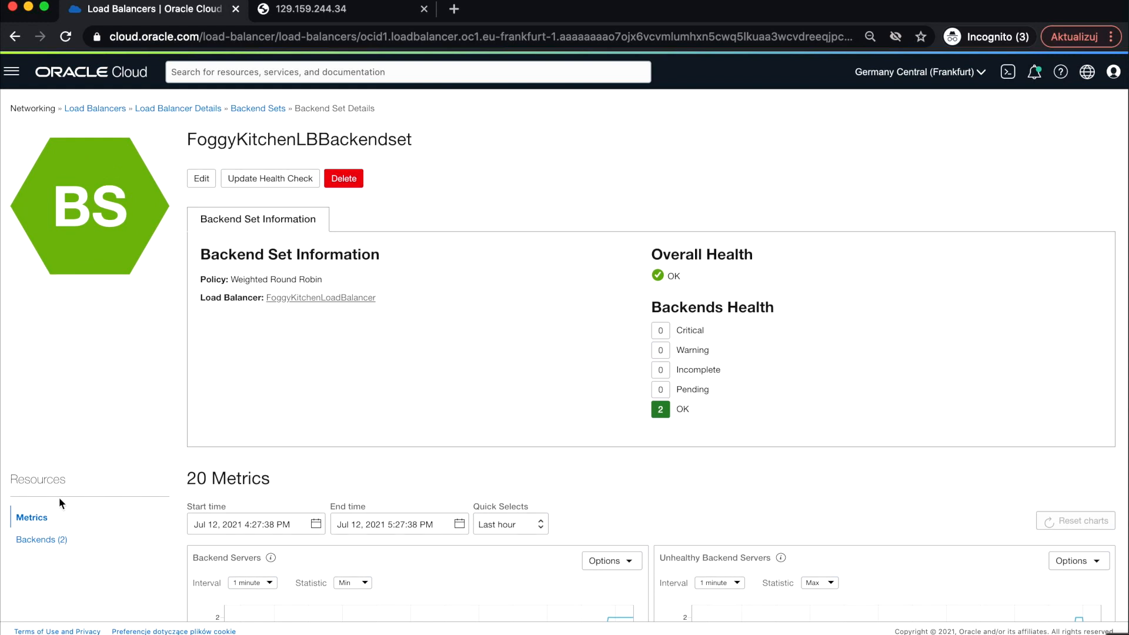
- Open the backend set's Backends list
{"action": "left_click", "coordinate": [42, 539]}
{"action": "scroll", "coordinate": [298, 446], "scroll_direction": "down", "scroll_amount": 1}
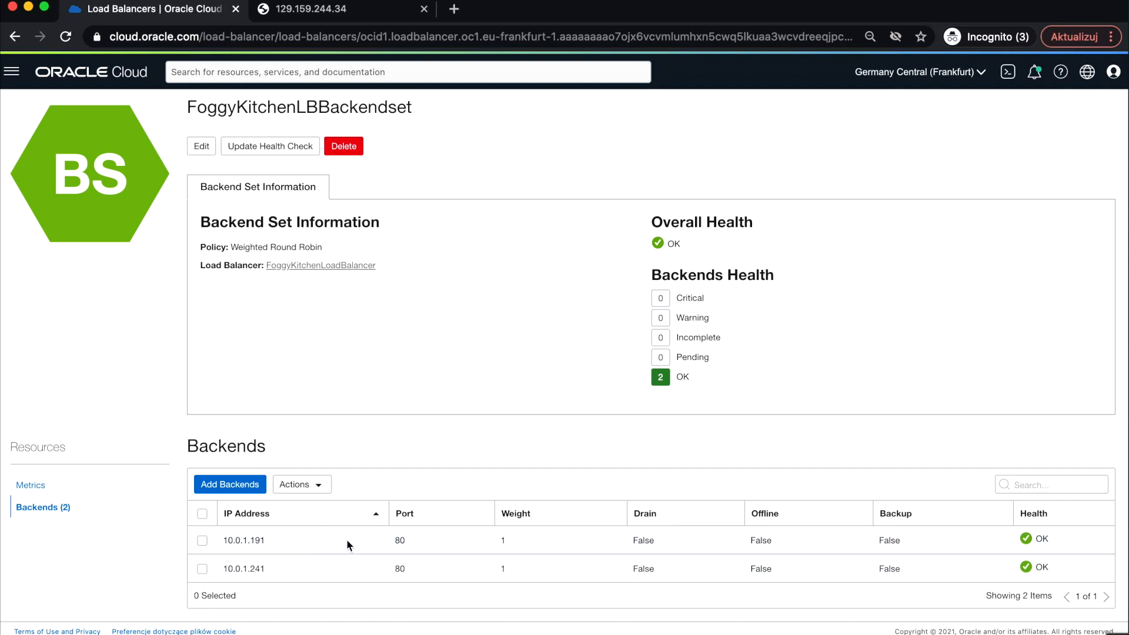
{"action": "scroll", "coordinate": [475, 428], "scroll_direction": "up", "scroll_amount": 1}
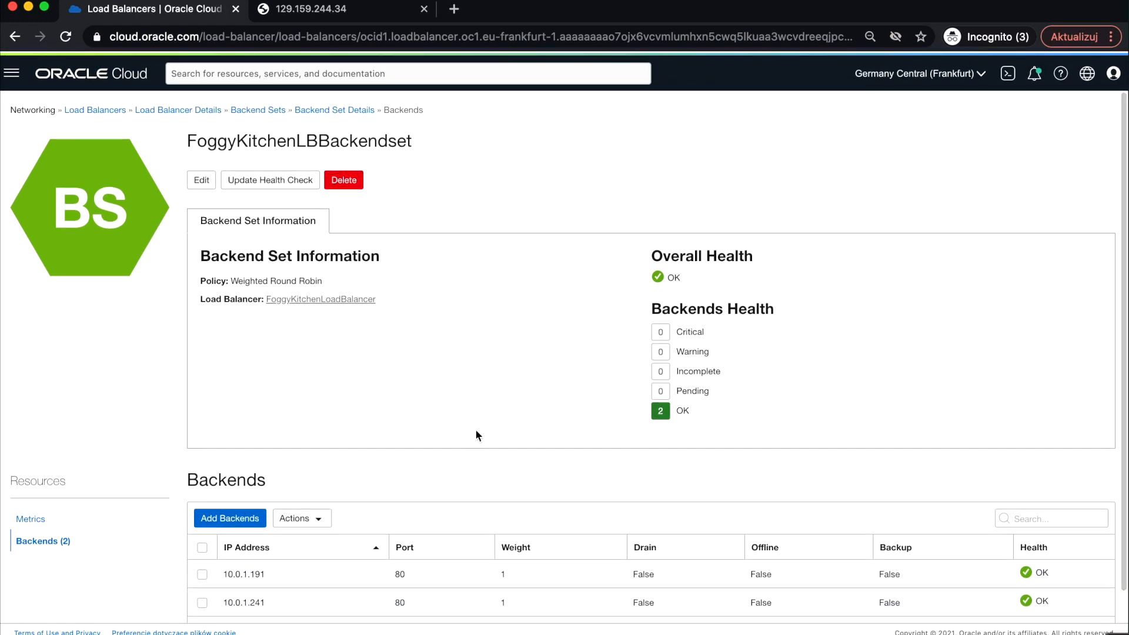
- Open the LESSON3_load_balancer stack in Resource Manager Stacks under the TerraformCompartment compartment
{"action": "left_click", "coordinate": [12, 71]}
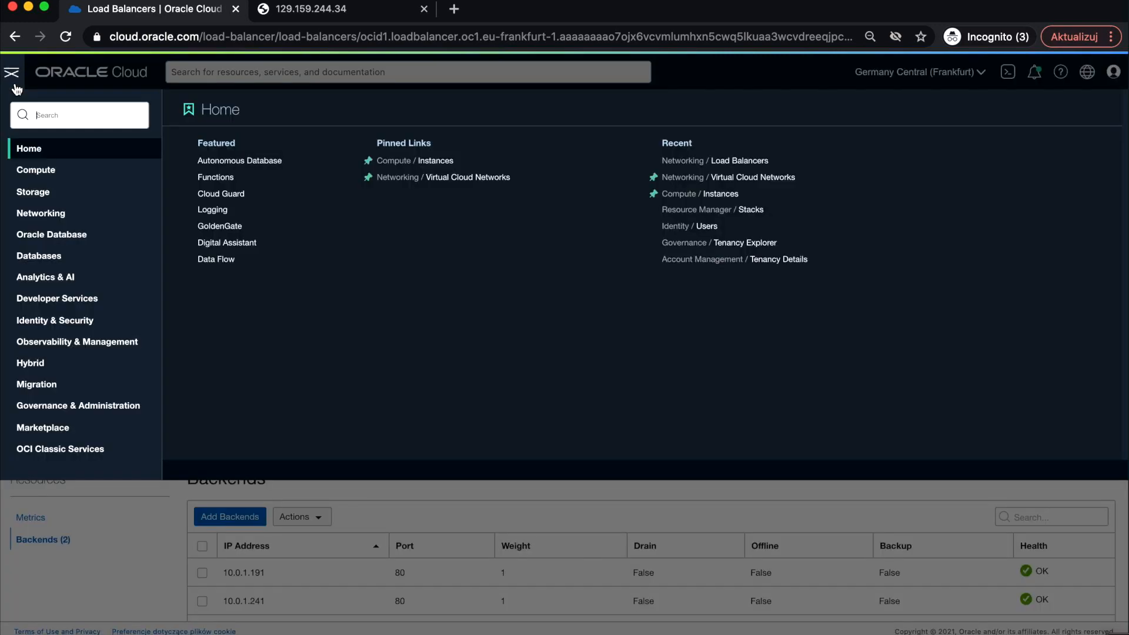
{"action": "left_click", "coordinate": [89, 303]}
{"action": "left_click", "coordinate": [494, 312]}
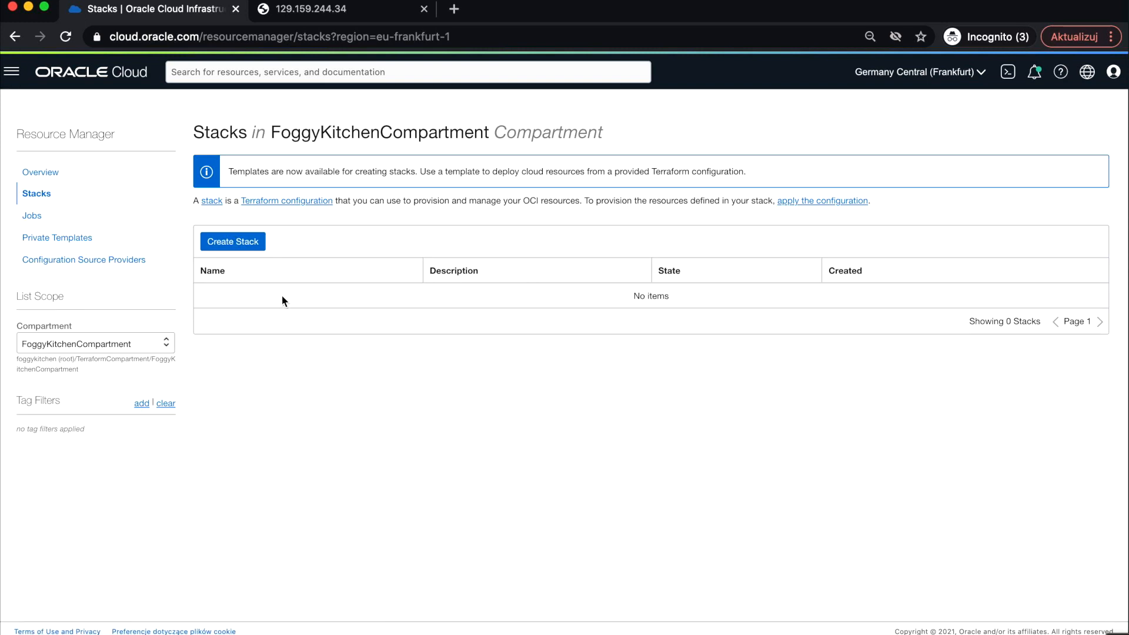
{"action": "left_click", "coordinate": [97, 340]}
{"action": "left_click", "coordinate": [90, 412]}
{"action": "left_click", "coordinate": [310, 296]}
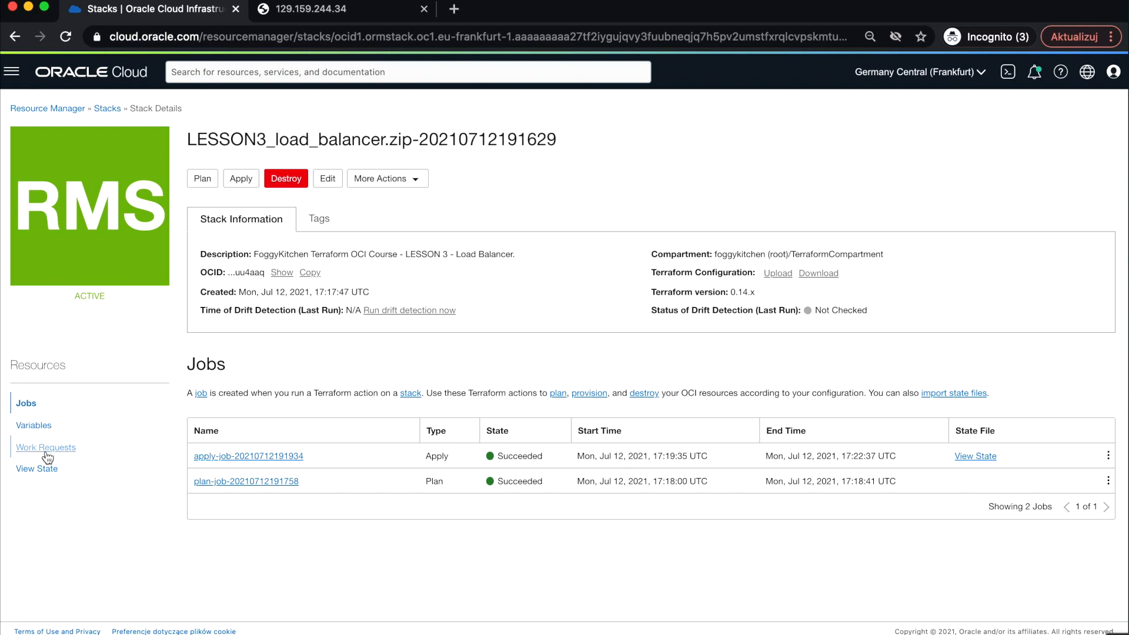
- Open the apply job's Outputs and load FoggyKitchenWebserver1's public IP in a new browser tab
{"action": "left_click", "coordinate": [234, 455]}
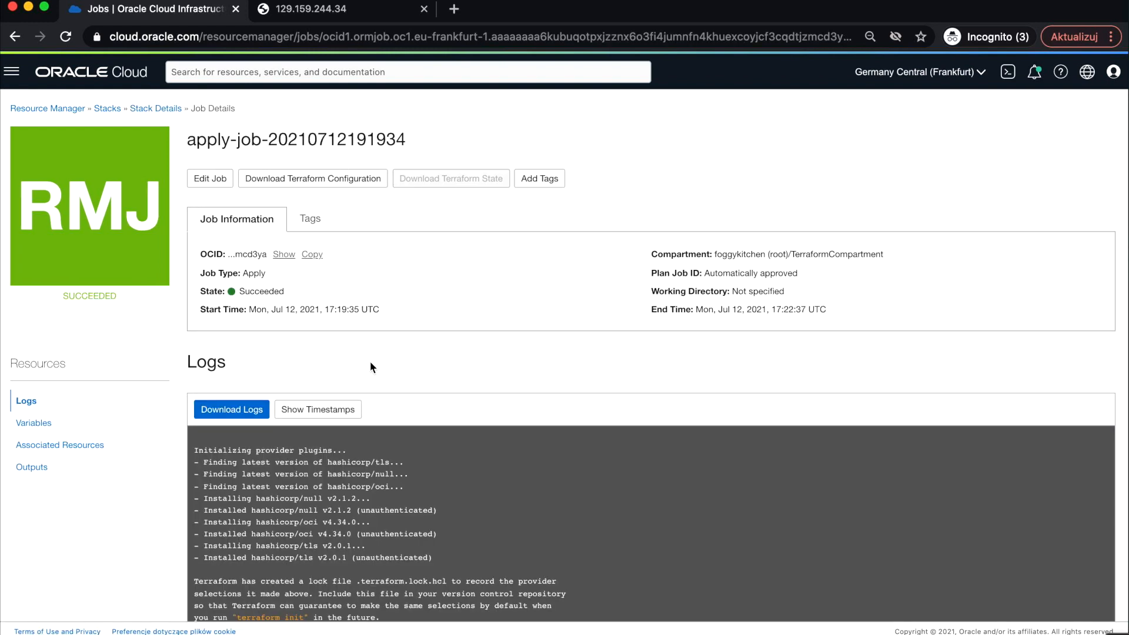
{"action": "left_click", "coordinate": [46, 469]}
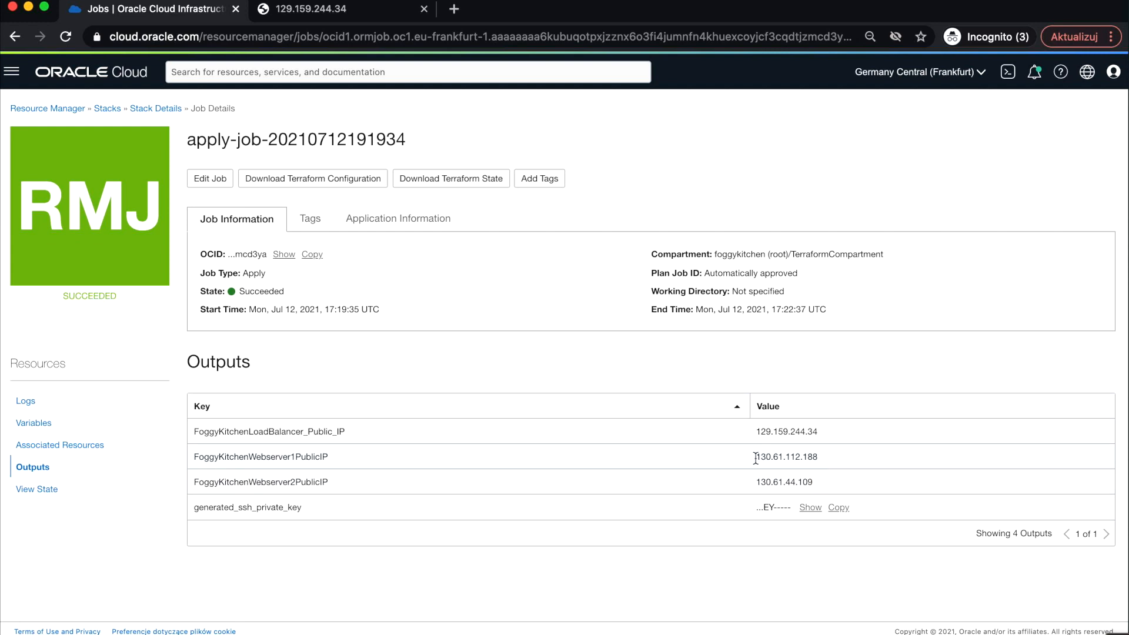
{"action": "left_click_drag", "start_coordinate": [755, 457], "coordinate": [850, 462]}
{"action": "key", "text": "super+c"}
{"action": "left_click", "coordinate": [456, 9]}
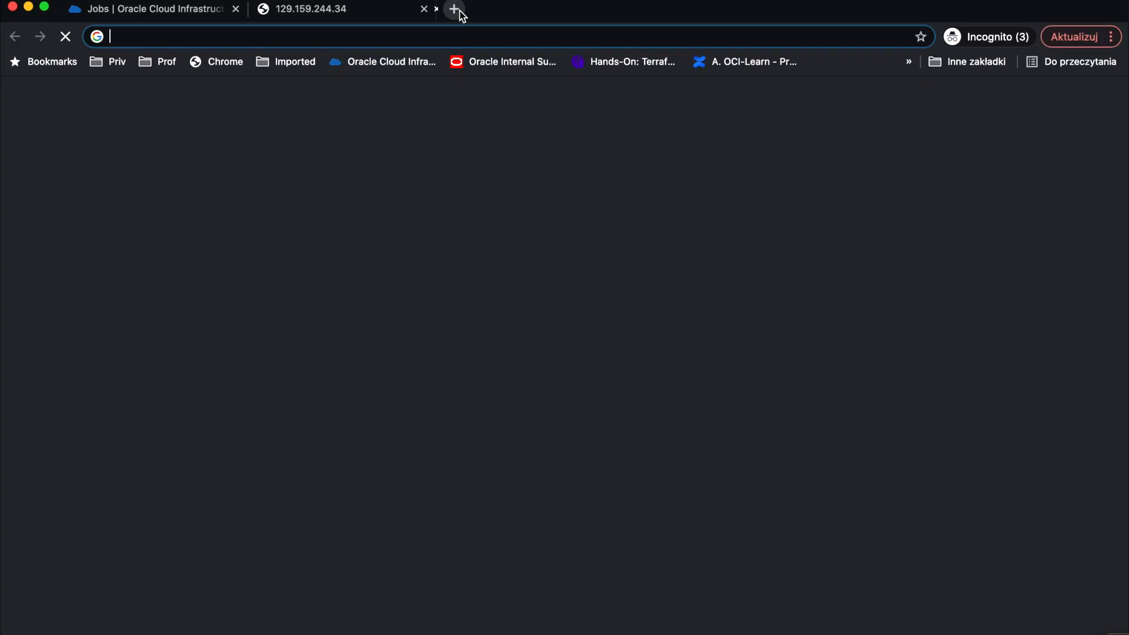
{"action": "key", "text": "super+v"}
{"action": "key", "text": "Return"}
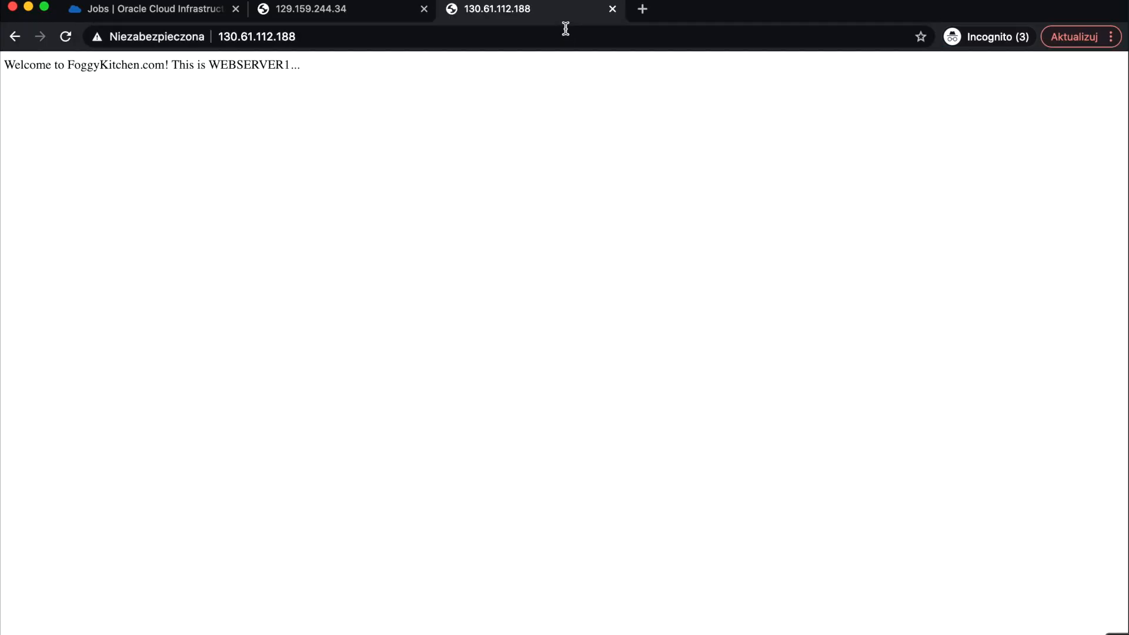
- Copy FoggyKitchenWebserver2's public IP from the job outputs and load it in another new browser tab
{"action": "left_click", "coordinate": [227, 8]}
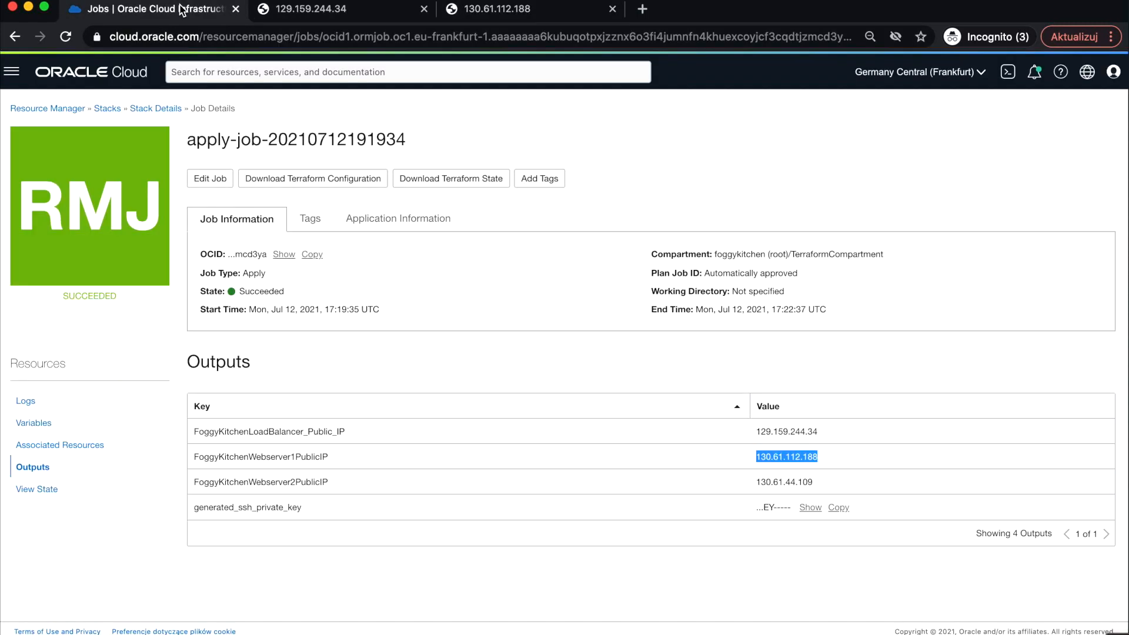
{"action": "left_click_drag", "start_coordinate": [755, 482], "coordinate": [830, 486]}
{"action": "key", "text": "super+c"}
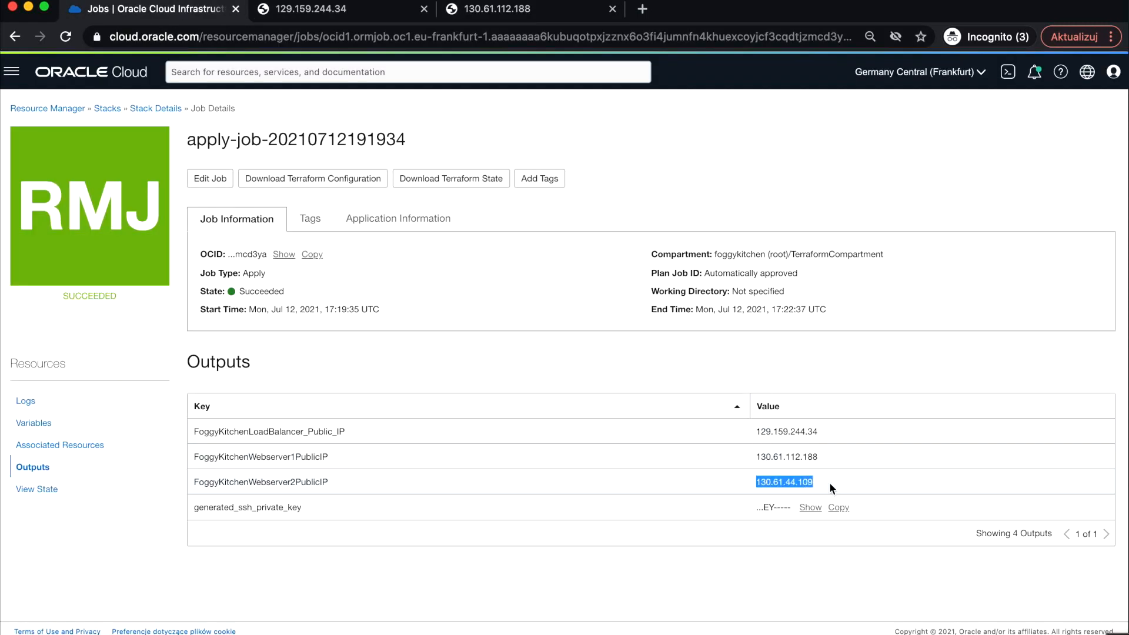
{"action": "left_click", "coordinate": [641, 9]}
{"action": "key", "text": "super+v"}
{"action": "key", "text": "Return"}
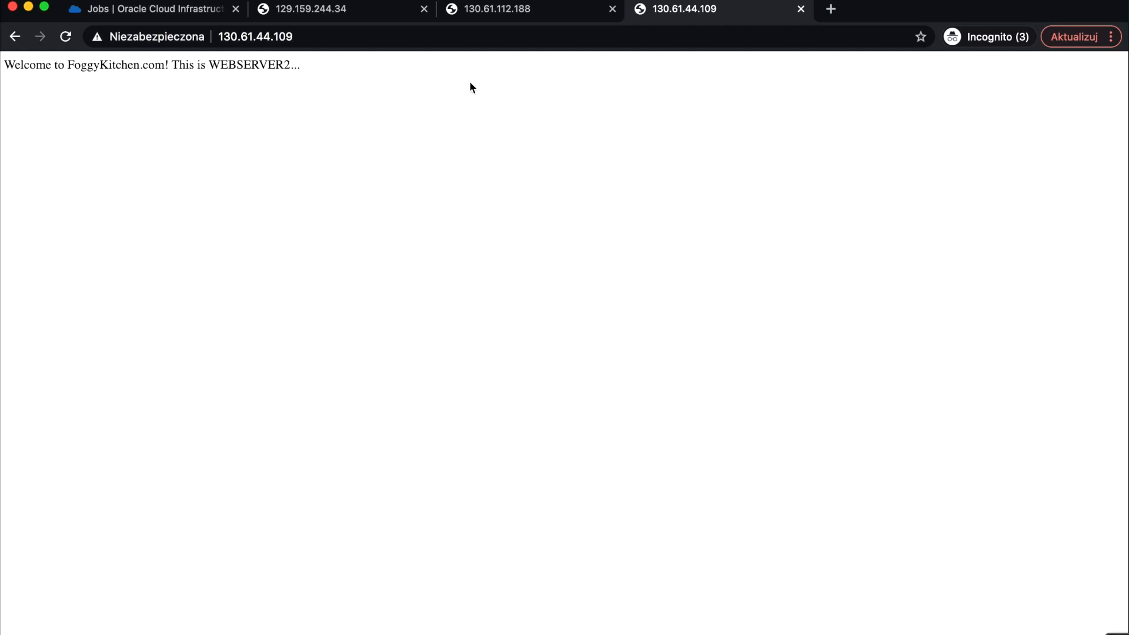
- Run a Destroy job on the LESSON3 stack and review the destroy job's logs
{"action": "left_click", "coordinate": [184, 9]}
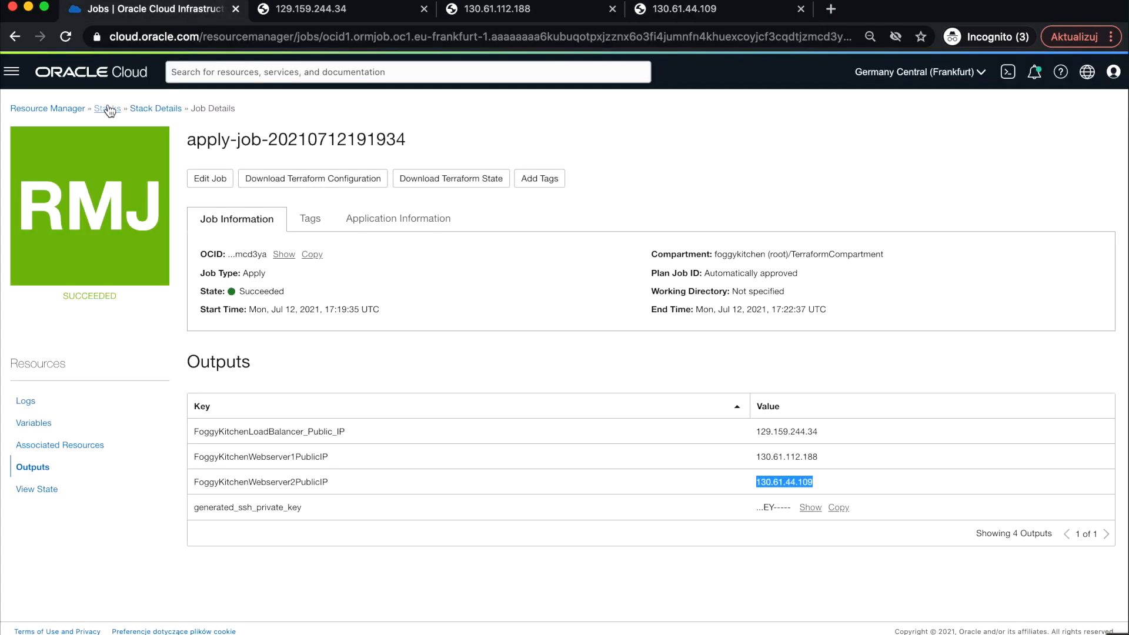
{"action": "left_click", "coordinate": [164, 111]}
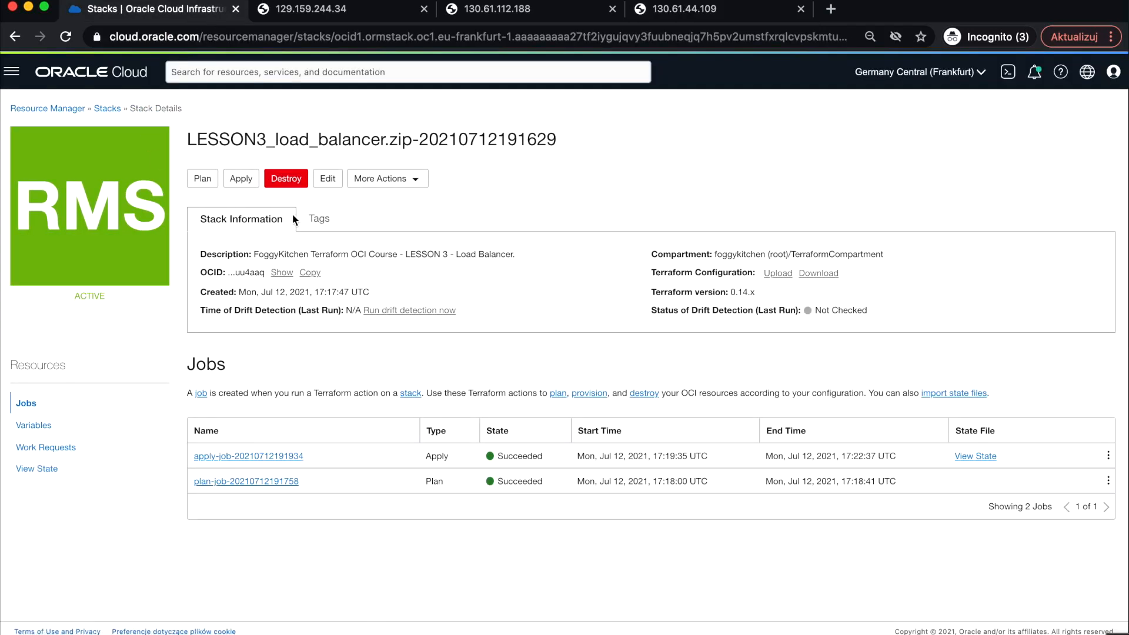
{"action": "left_click", "coordinate": [286, 178]}
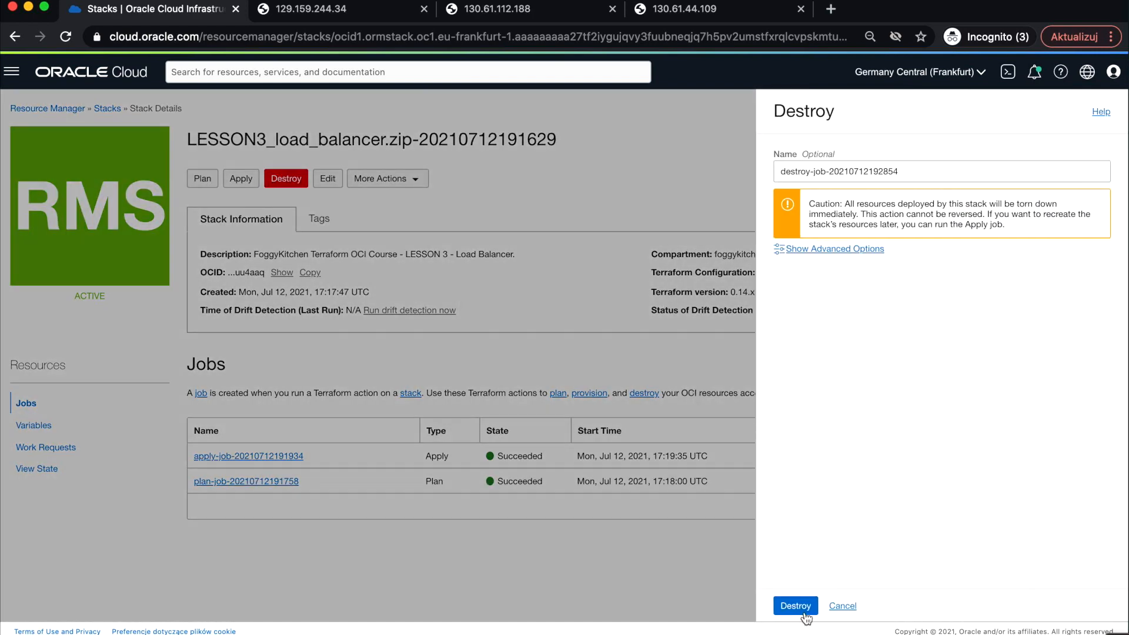
{"action": "left_click", "coordinate": [797, 608]}
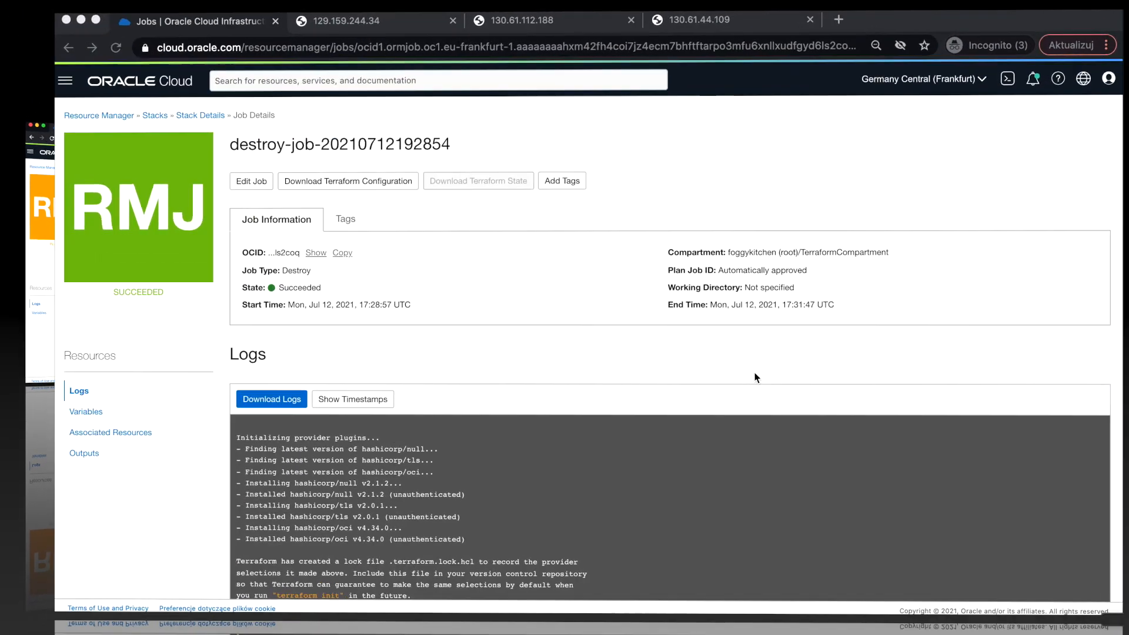
{"action": "scroll", "coordinate": [743, 386], "scroll_direction": "down", "scroll_amount": 2}
{"action": "scroll", "coordinate": [738, 443], "scroll_direction": "down", "scroll_amount": 15}
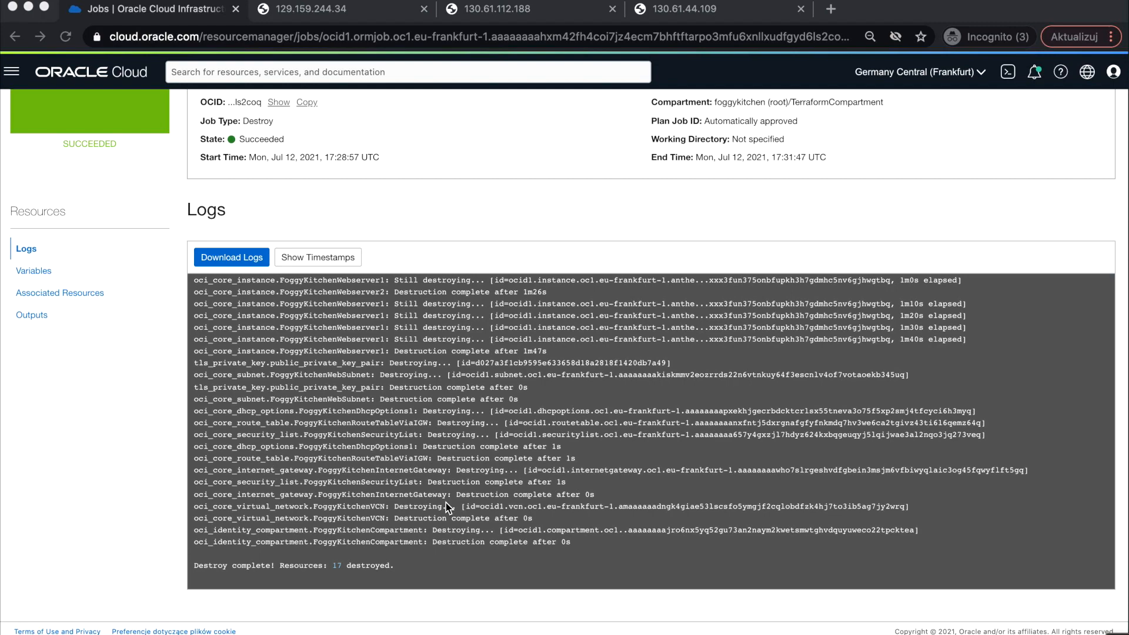
{"action": "scroll", "coordinate": [446, 503], "scroll_direction": "up", "scroll_amount": 2}
{"action": "scroll", "coordinate": [449, 211], "scroll_direction": "up", "scroll_amount": 3}
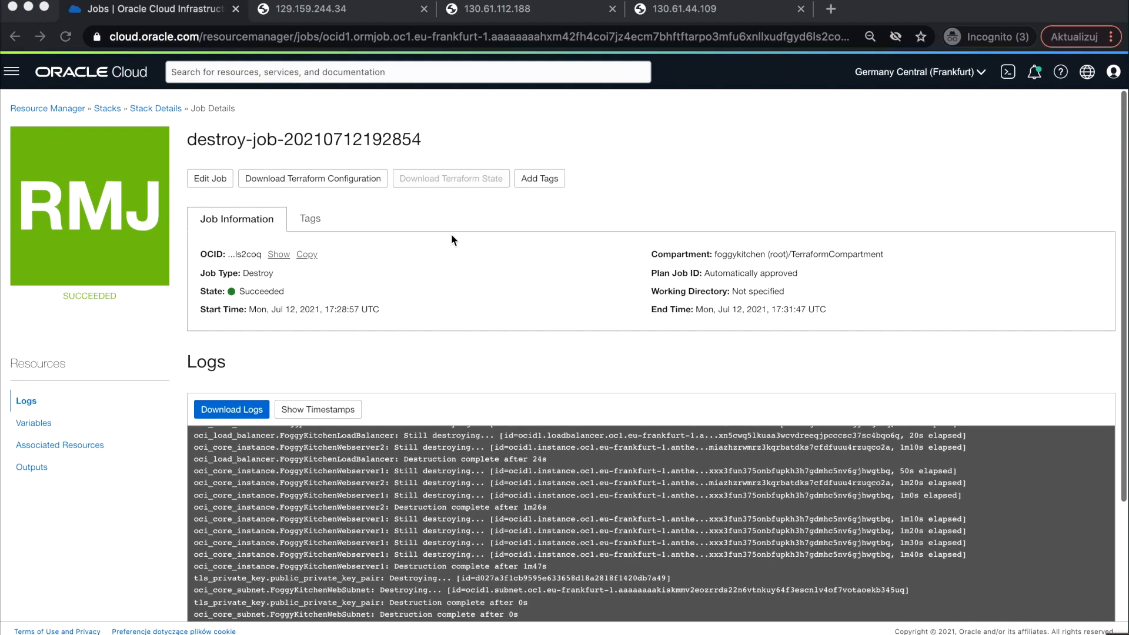
- Check the Load Balancers list in the FoggyKitchenCompartment compartment
{"action": "left_click", "coordinate": [6, 73]}
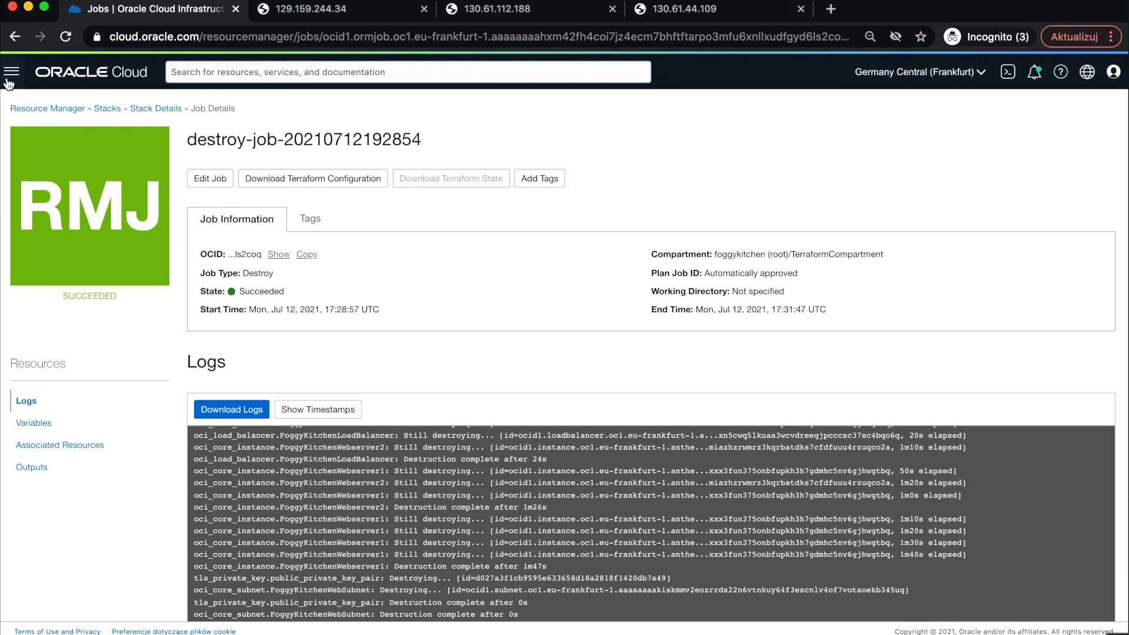
{"action": "left_click", "coordinate": [10, 73]}
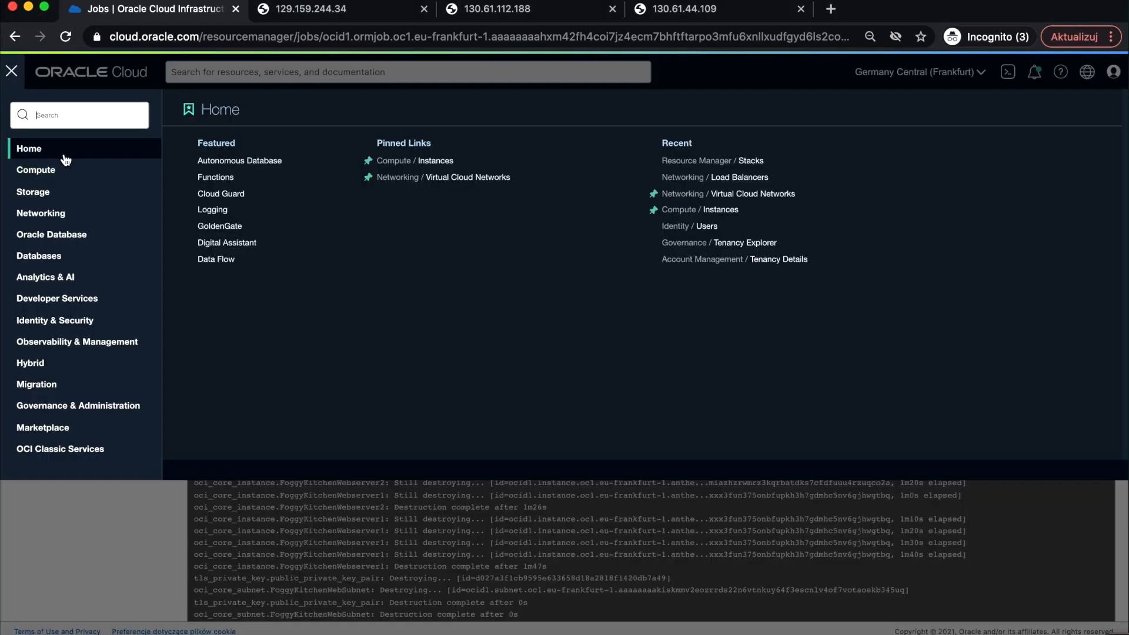
{"action": "left_click", "coordinate": [94, 219]}
{"action": "left_click", "coordinate": [261, 196]}
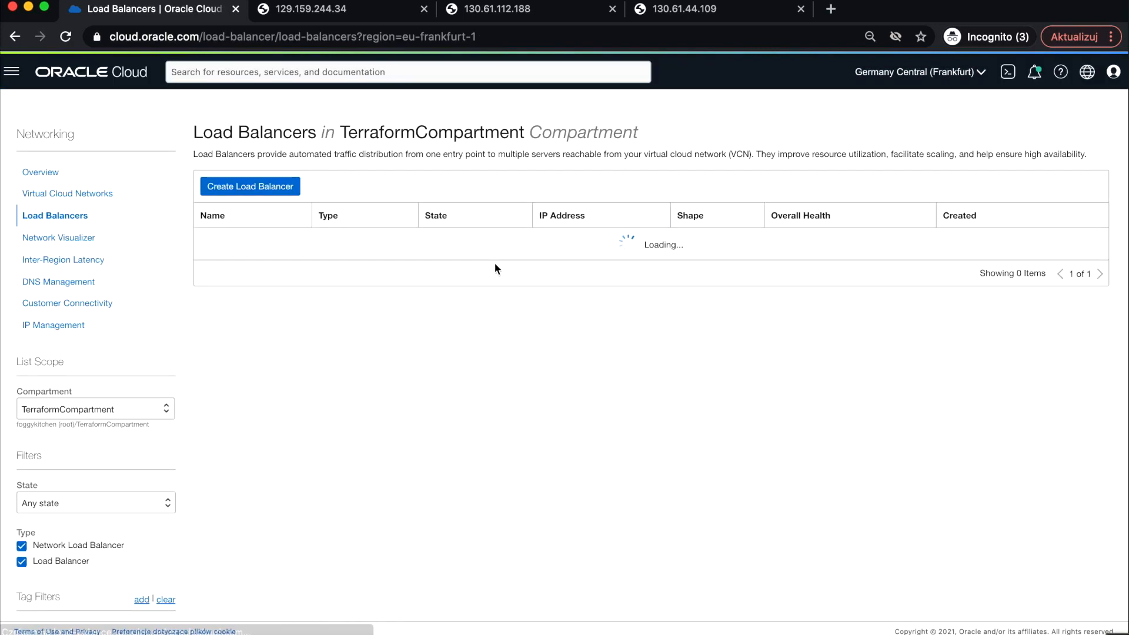
{"action": "left_click", "coordinate": [139, 410]}
{"action": "left_click", "coordinate": [111, 492]}
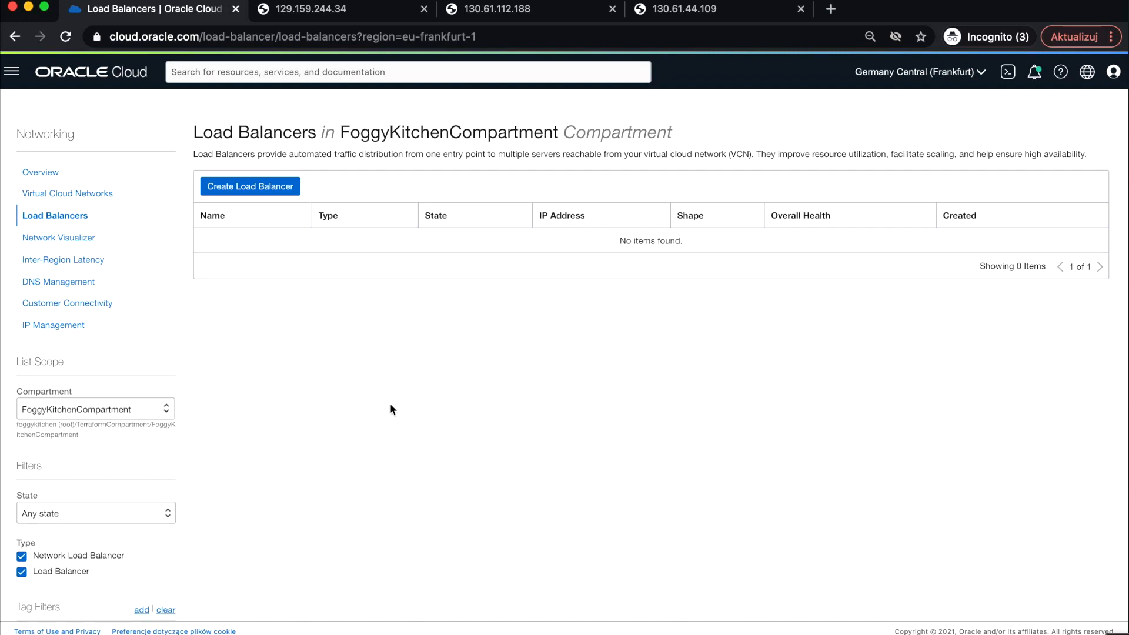
- Check the Virtual Cloud Networks list in the FoggyKitchenCompartment compartment
{"action": "left_click", "coordinate": [12, 71]}
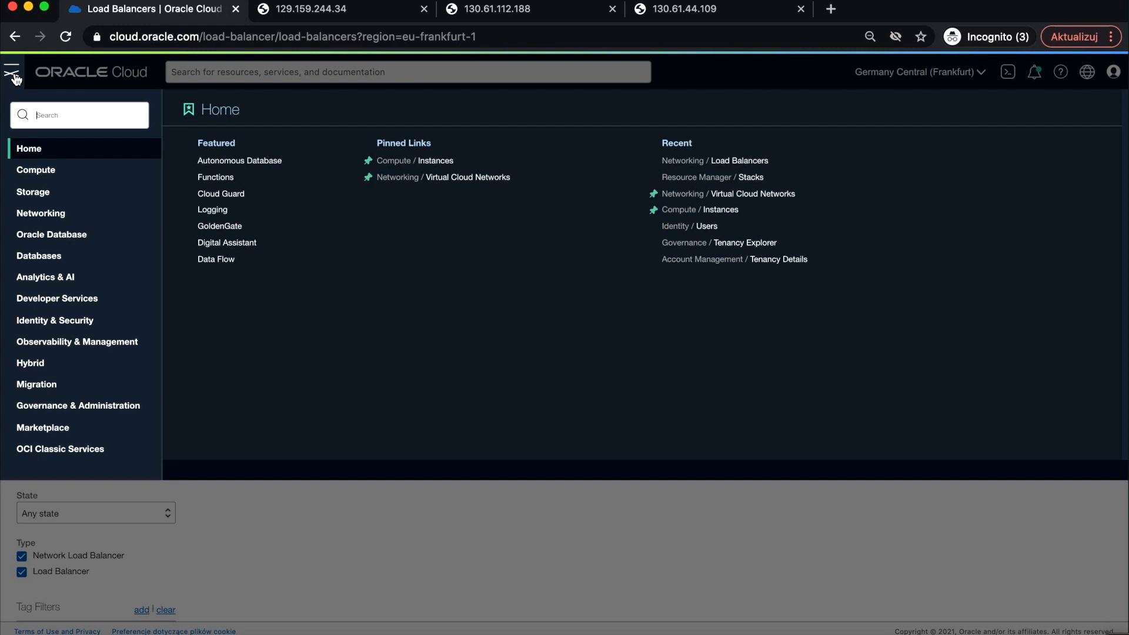
{"action": "left_click", "coordinate": [75, 221]}
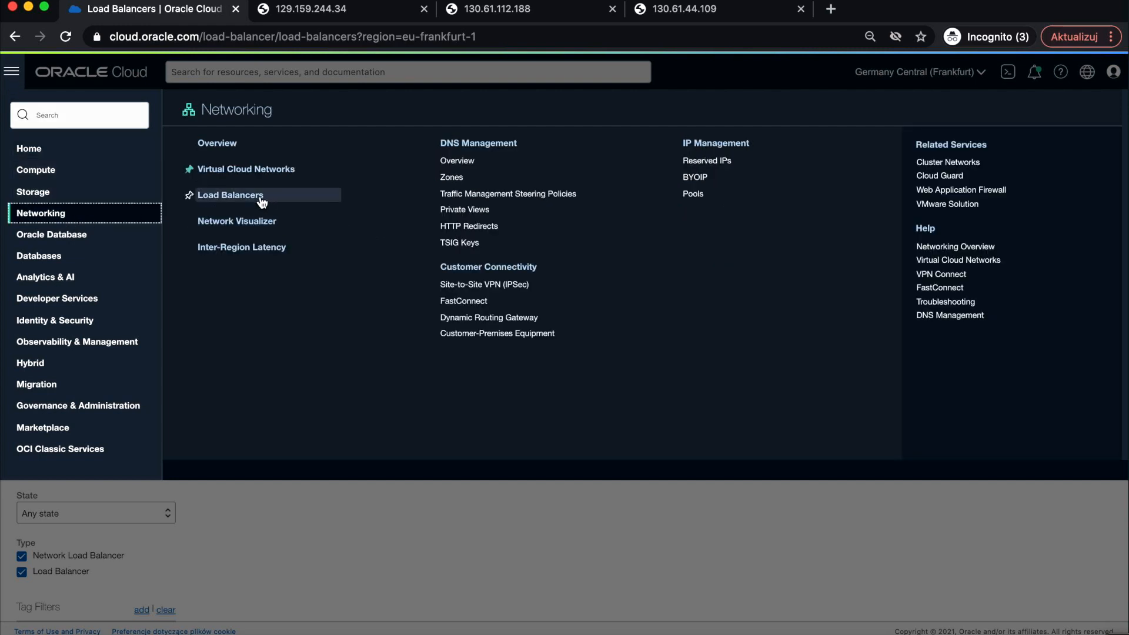
{"action": "left_click", "coordinate": [249, 177]}
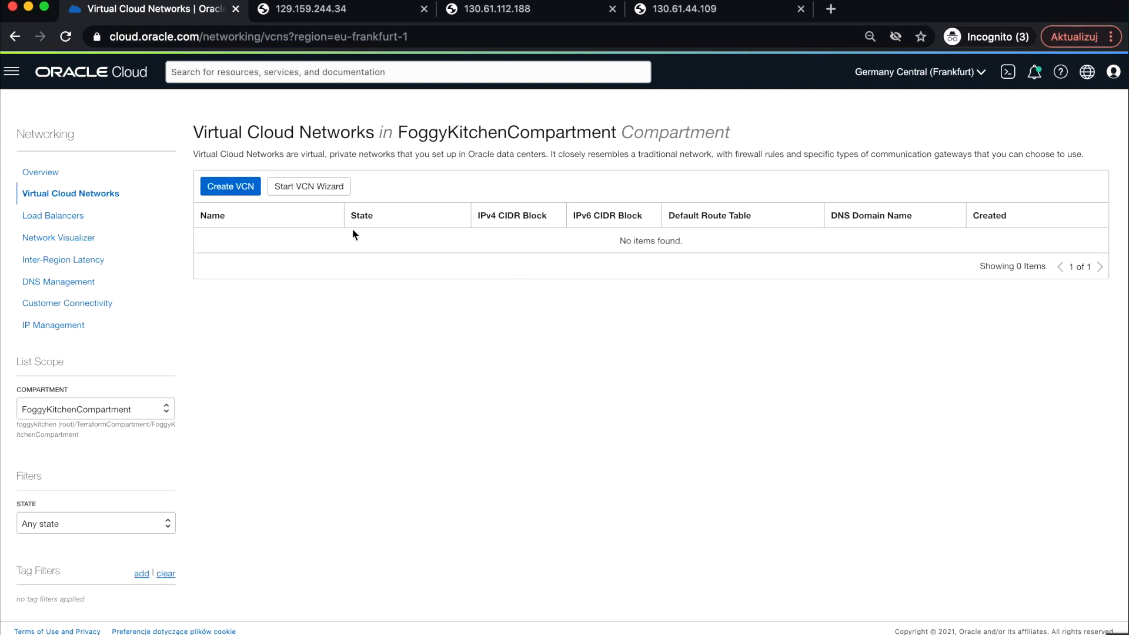
- Open the Compute Instances list
{"action": "left_click", "coordinate": [11, 72]}
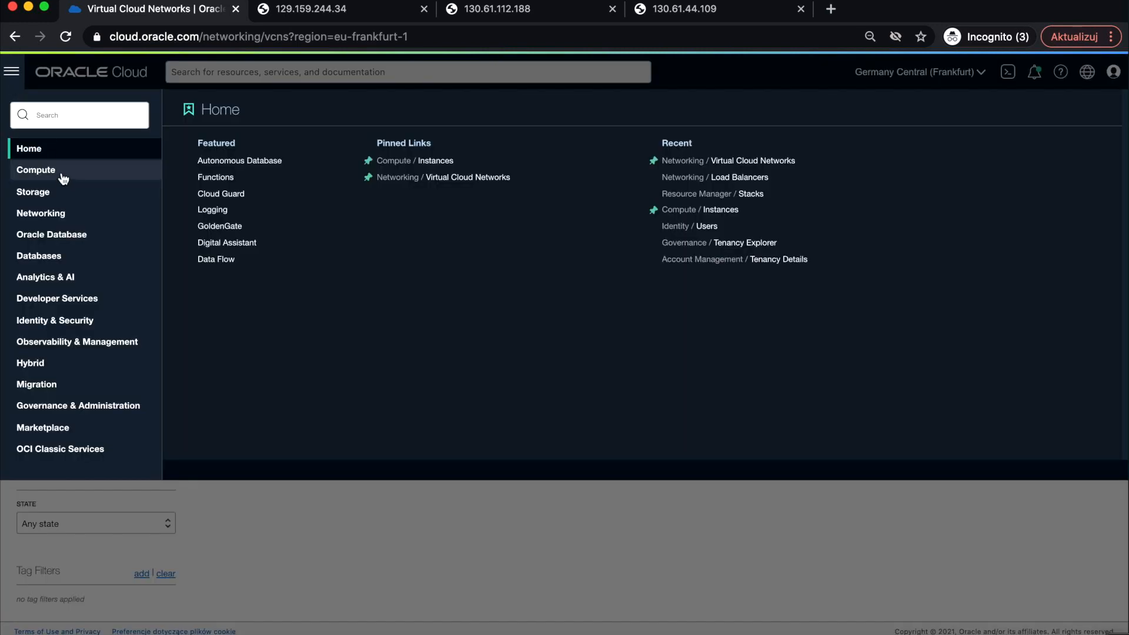
{"action": "mouse_move", "coordinate": [63, 173]}
{"action": "left_click", "coordinate": [218, 160]}
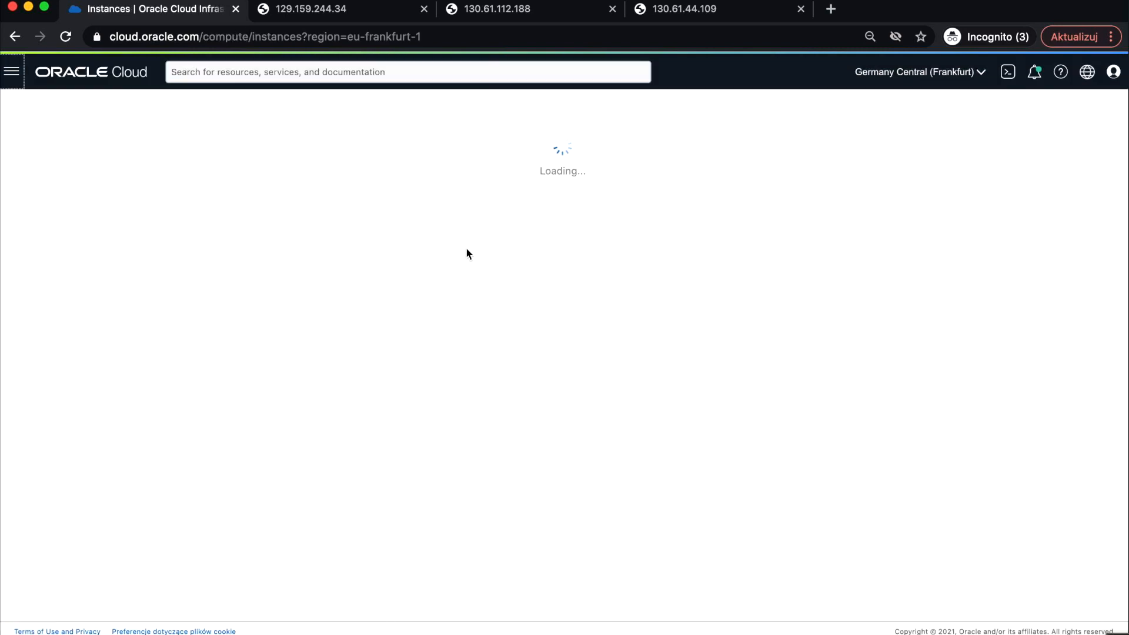